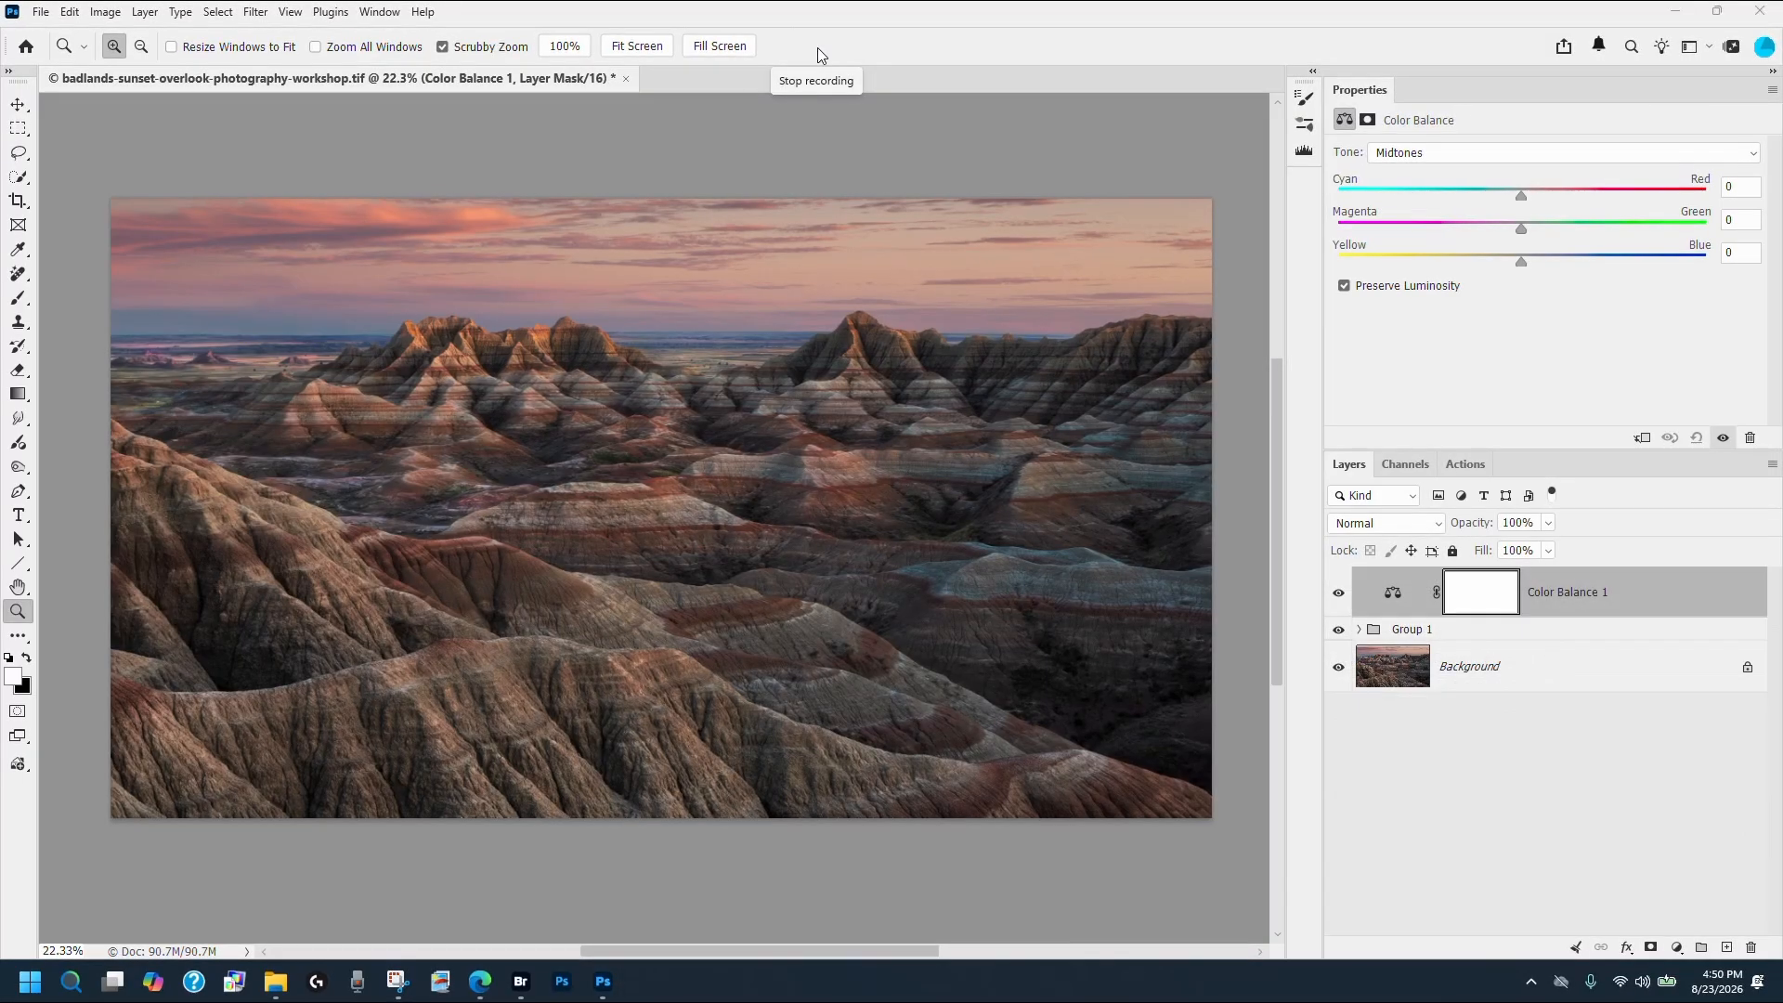
Create a new action named Midtone Masks Via Groups in the Luminosity Masks set and start recording it.
left_click(1466, 465)
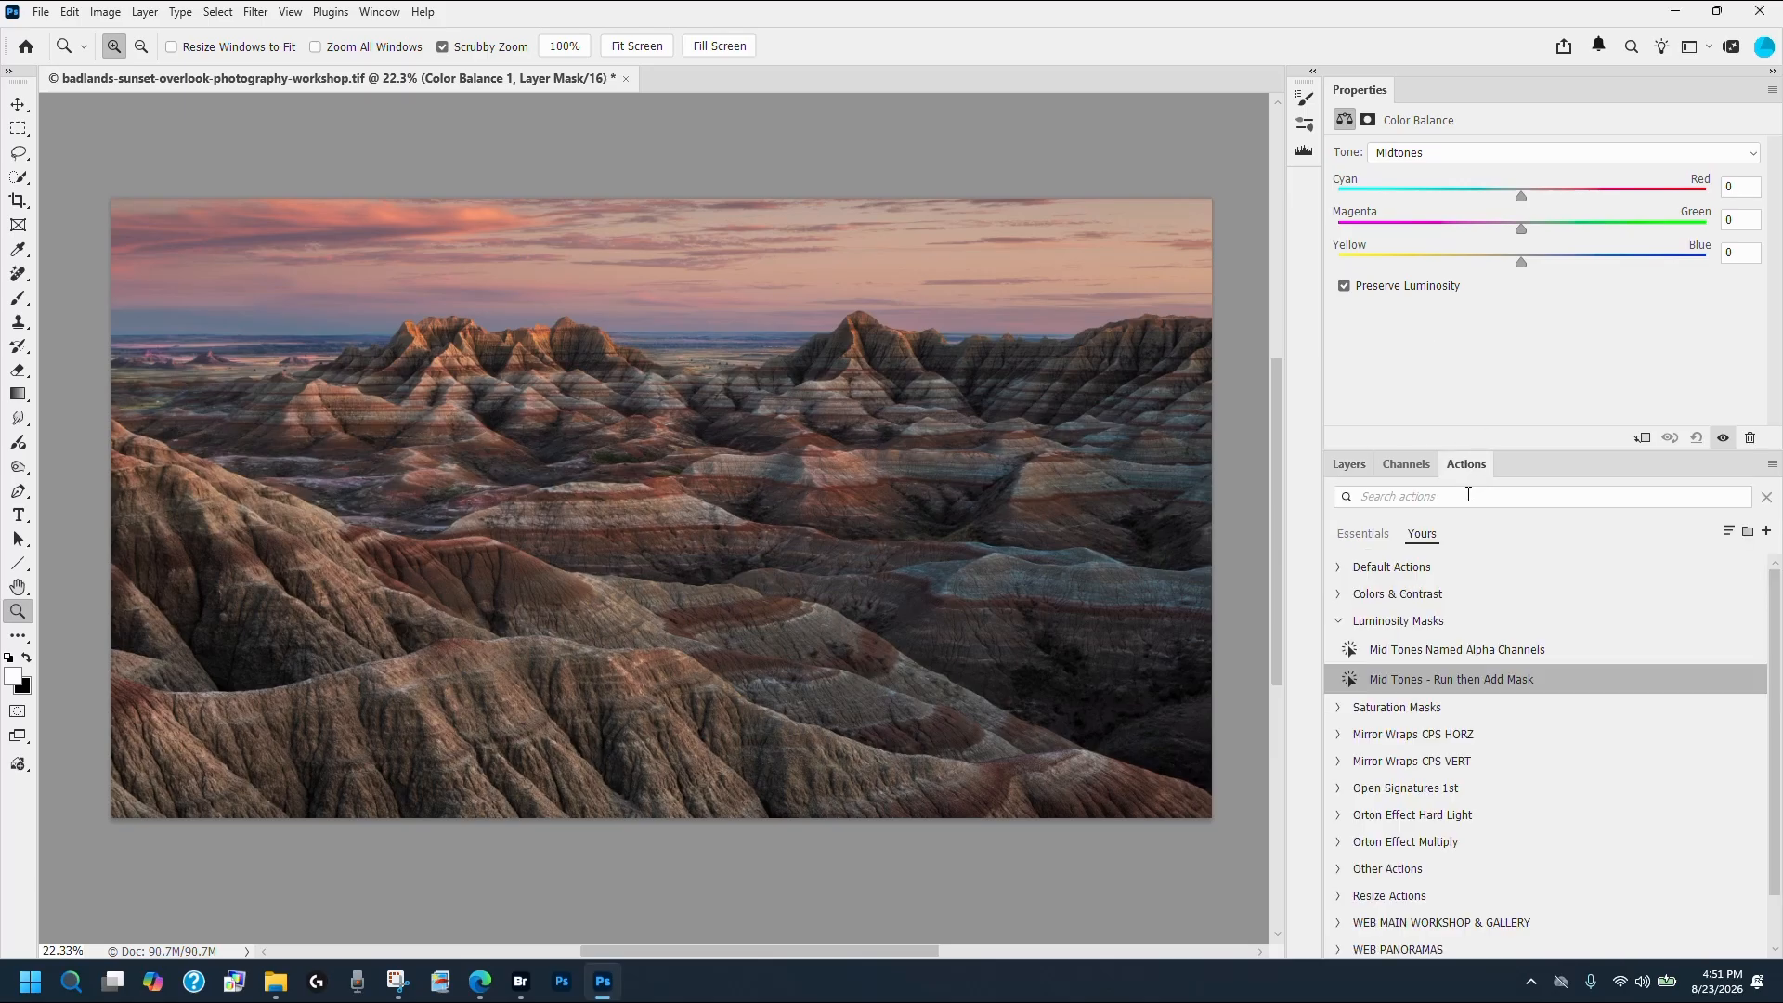
left_click(1337, 622)
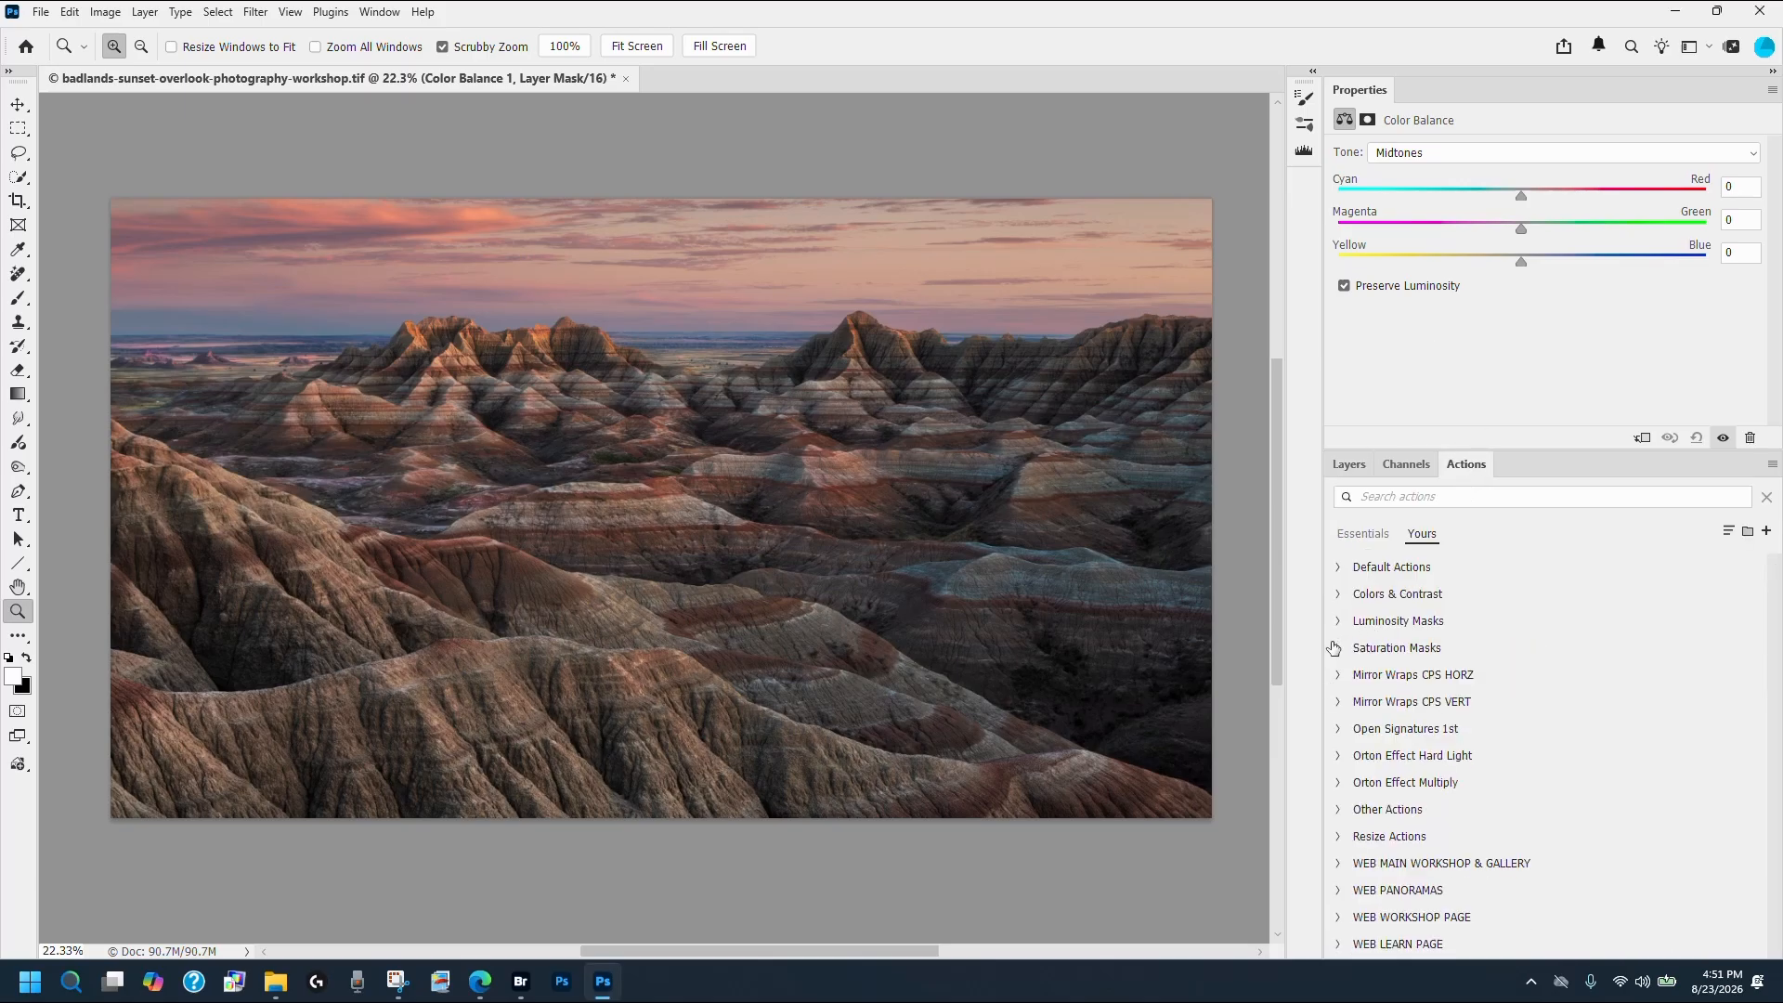
left_click(1338, 622)
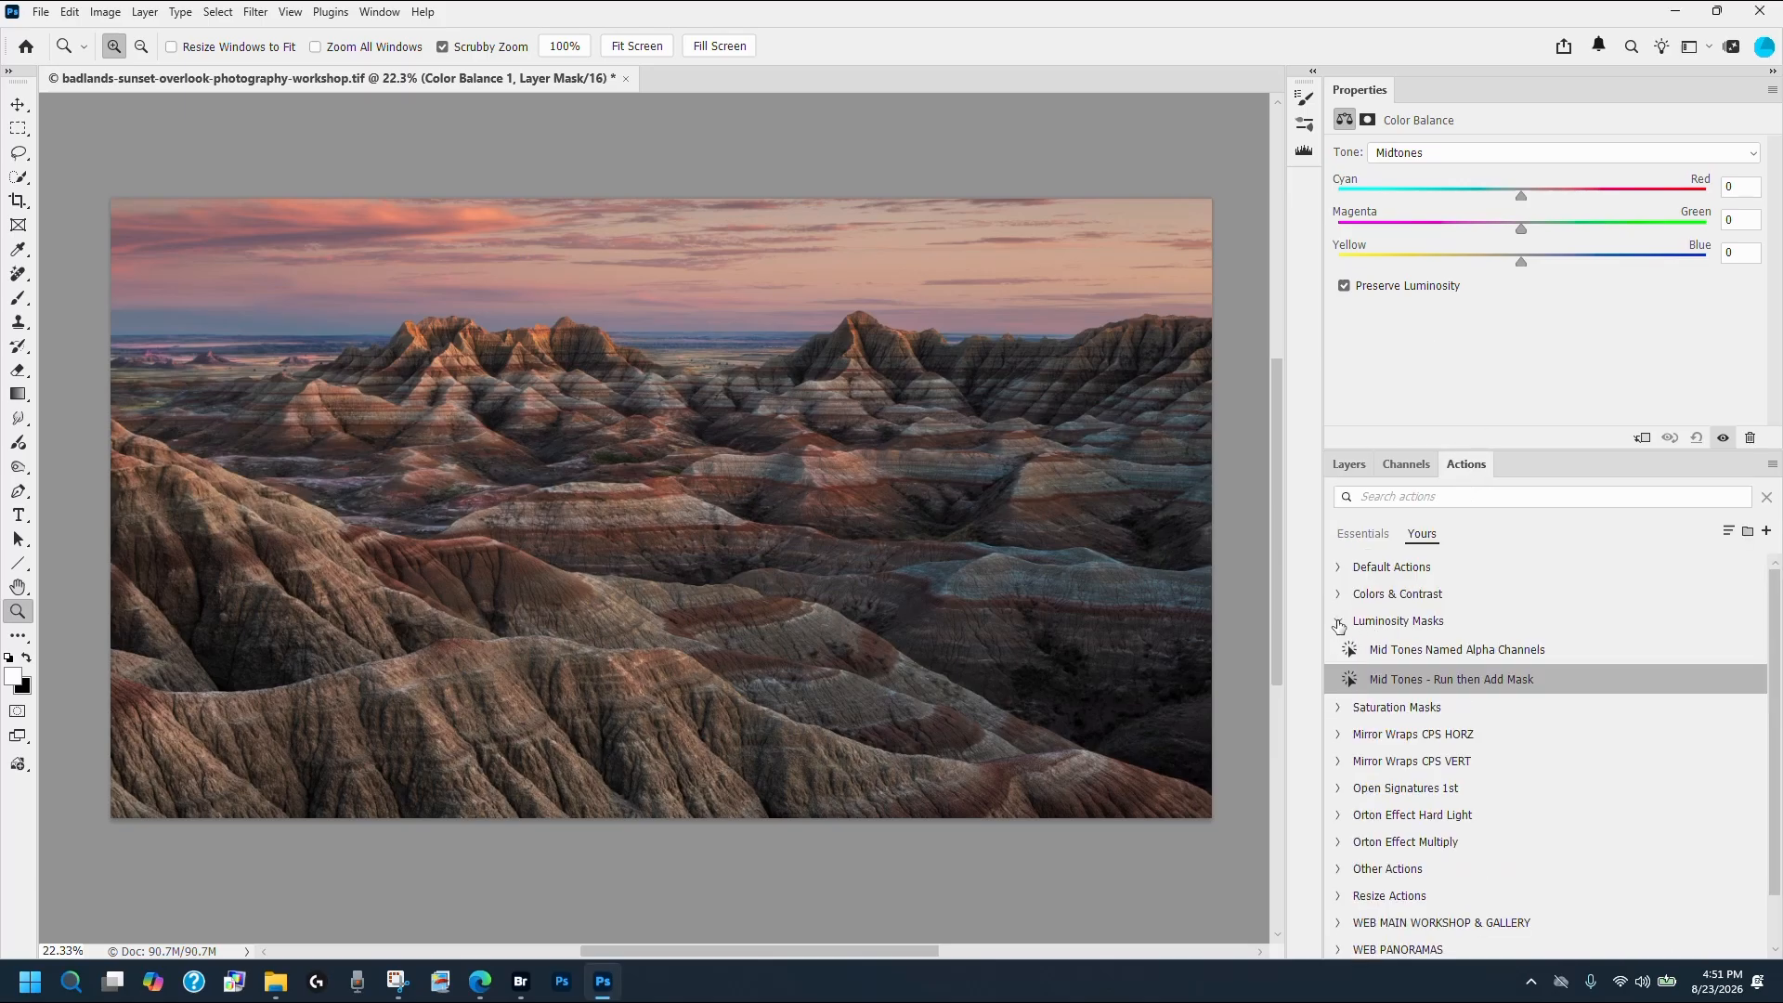
left_click(1767, 532)
left_click(1408, 615)
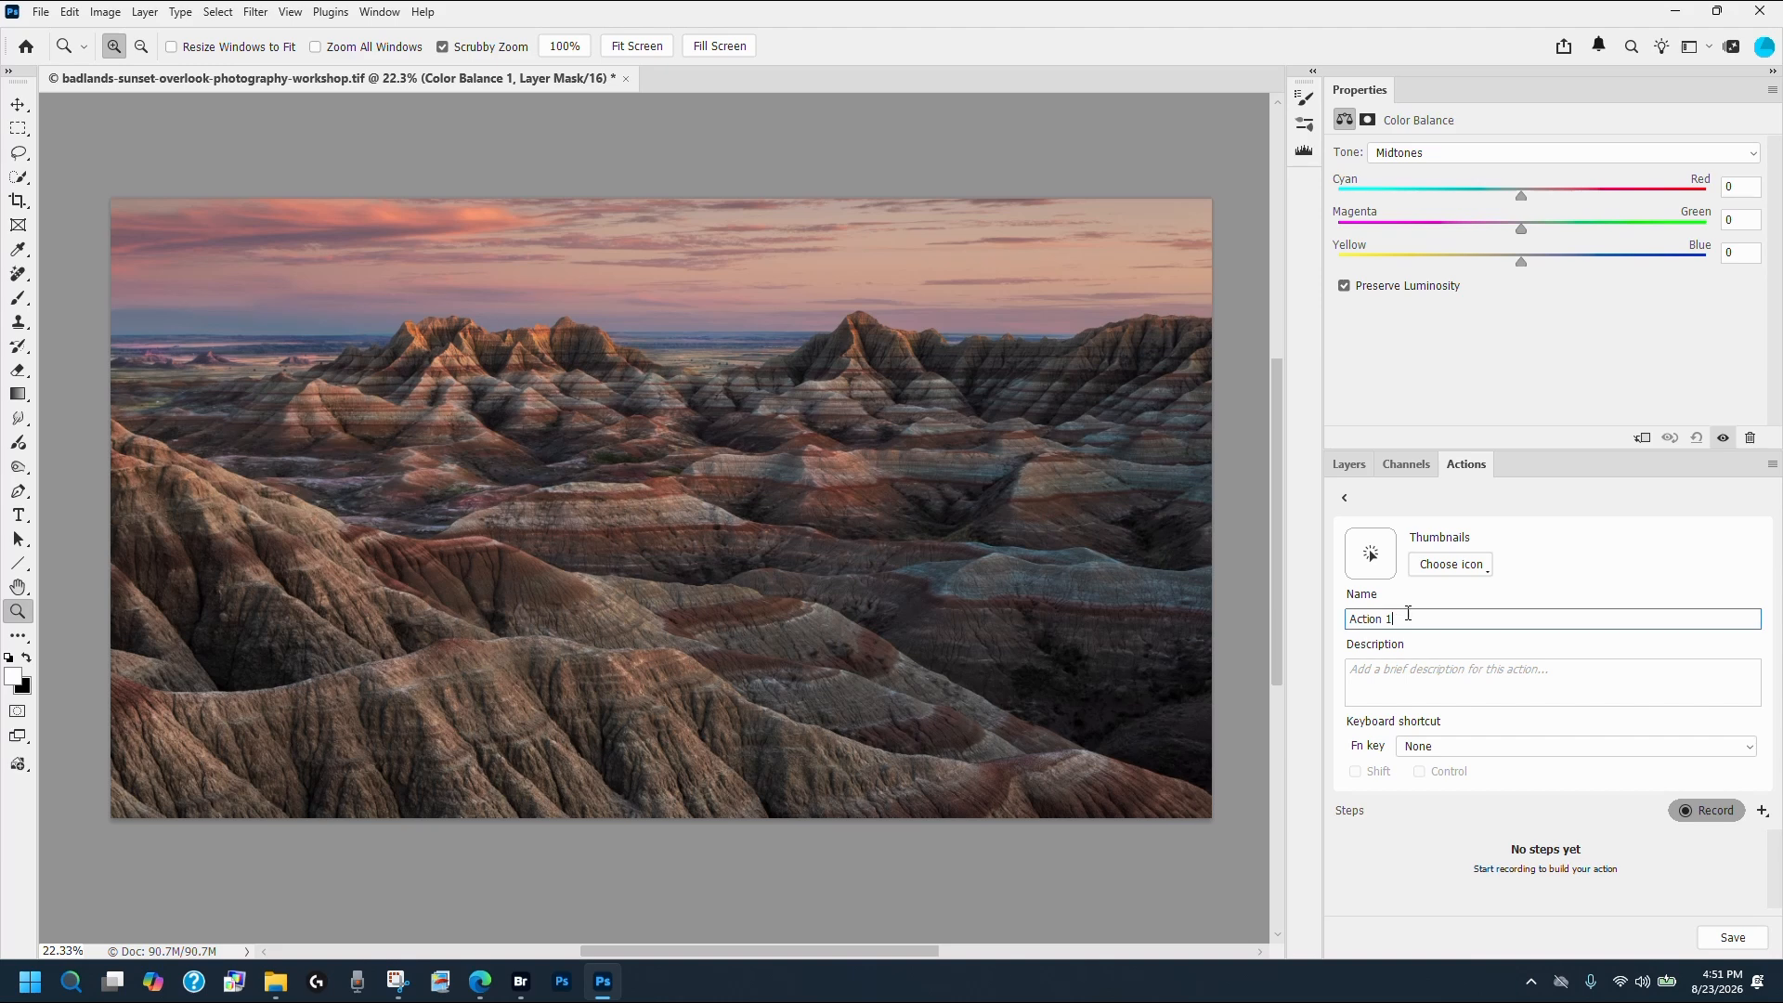
key("BackSpace")
key("BackSpace")
key("BackSpace")
key("BackSpace")
key("BackSpace")
key("BackSpace")
key("BackSpace")
key("BackSpace")
type("Midtone Masks Via G")
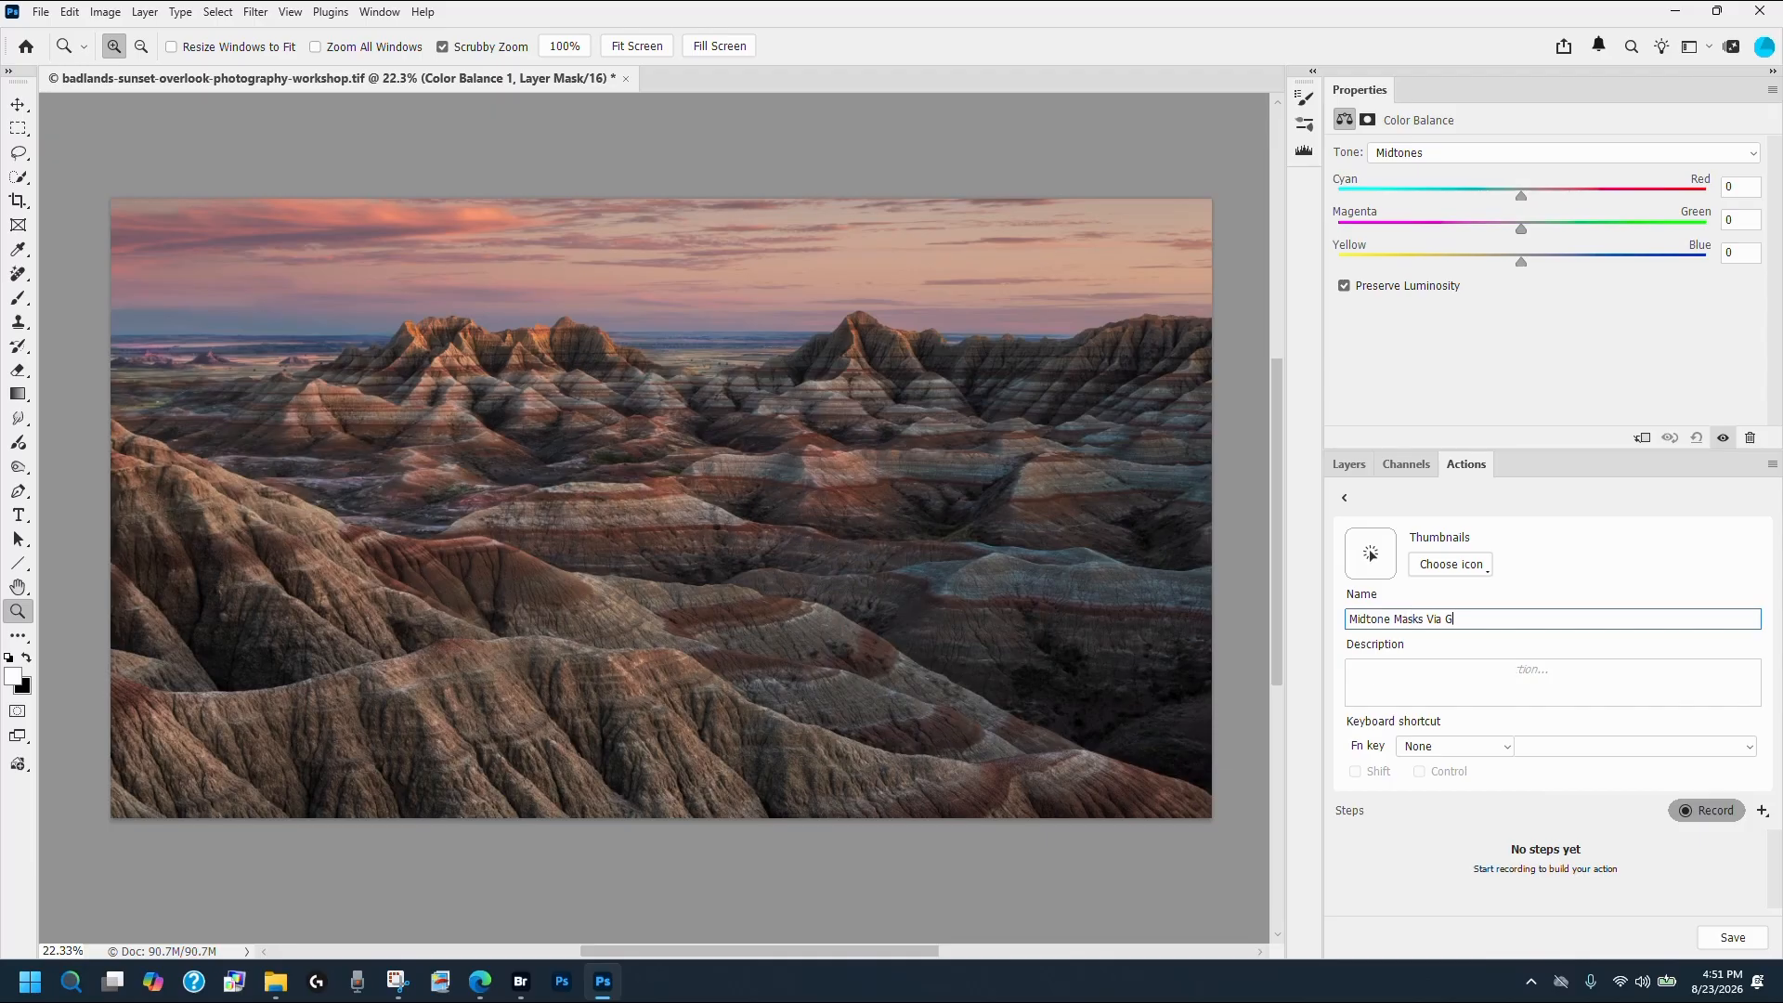
type("roups")
left_click(1702, 816)
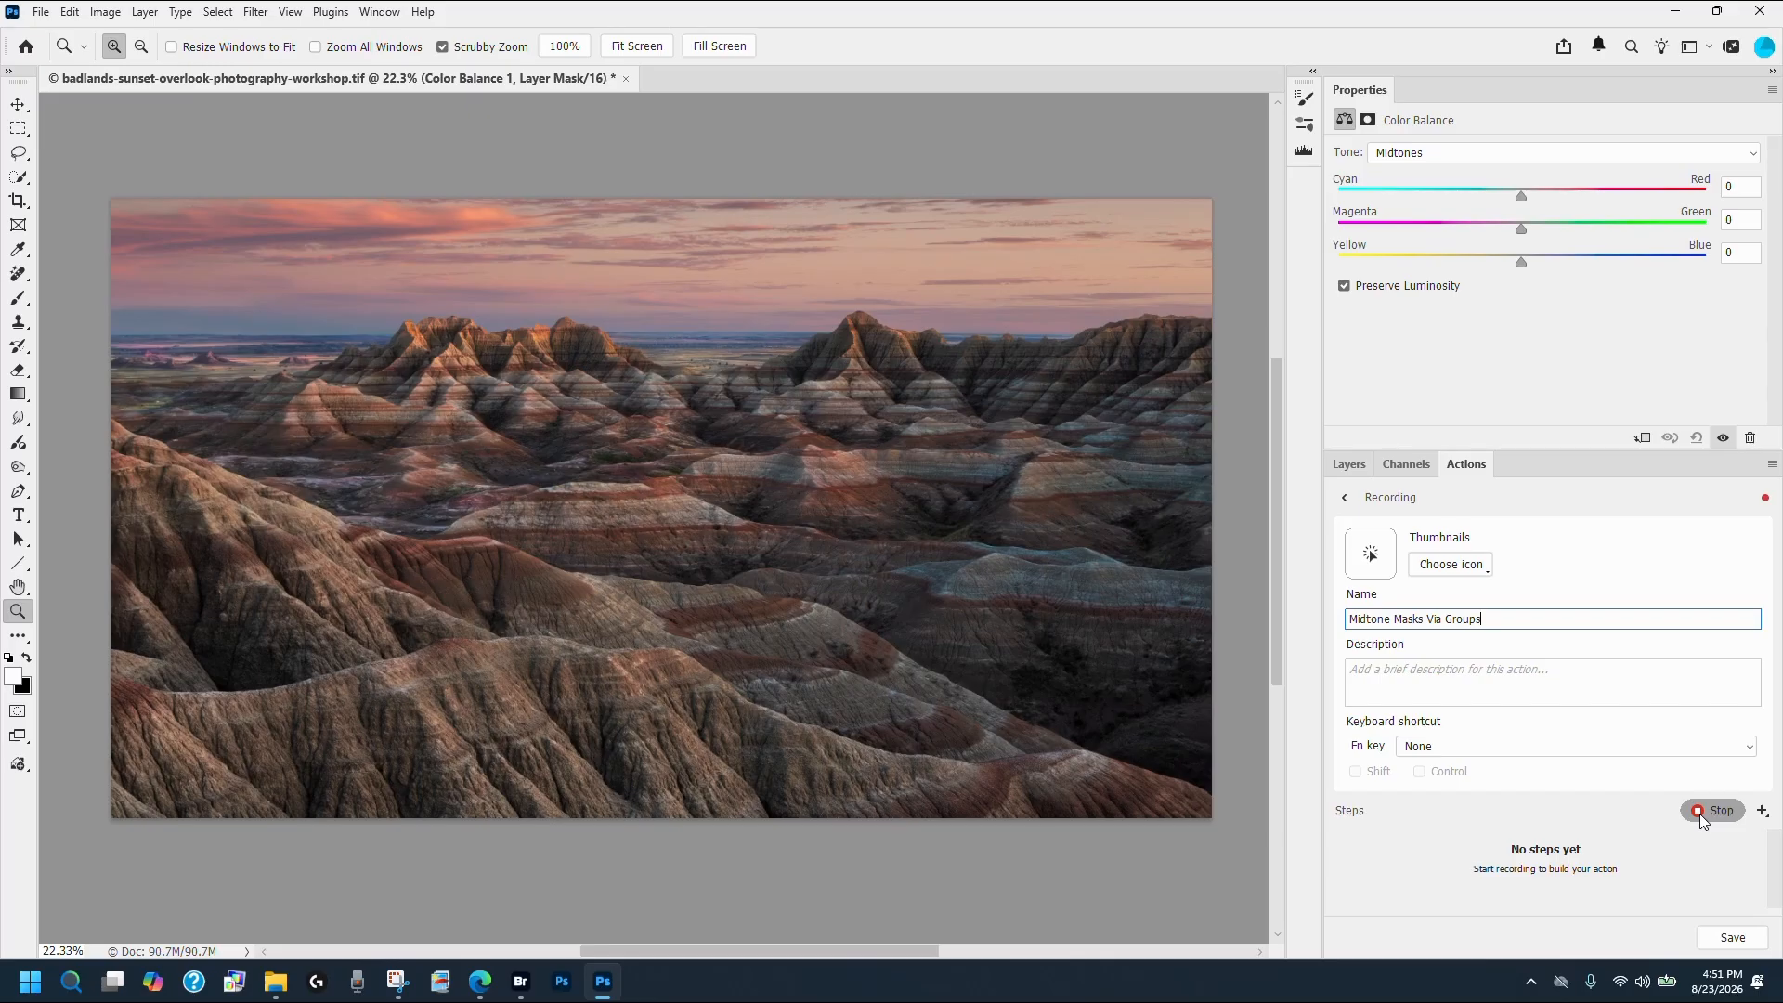
Add a Curves adjustment layer above the Color Balance 1 layer.
left_click(1373, 462)
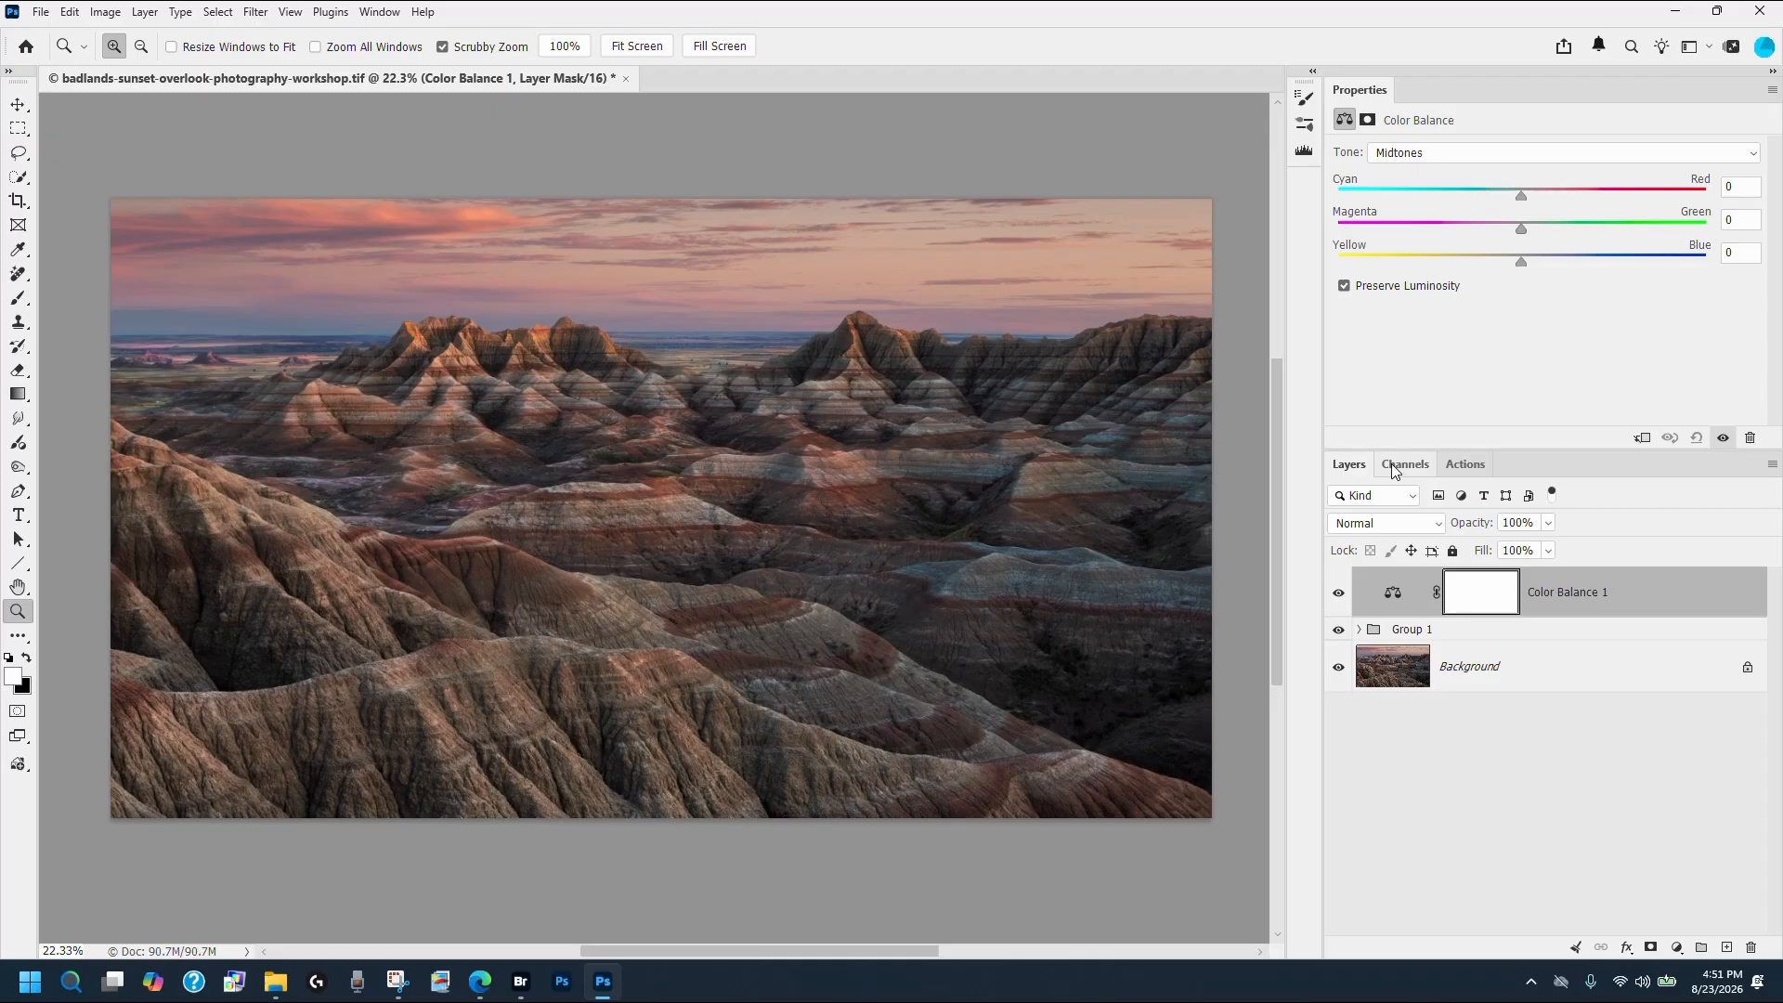
left_click(1676, 947)
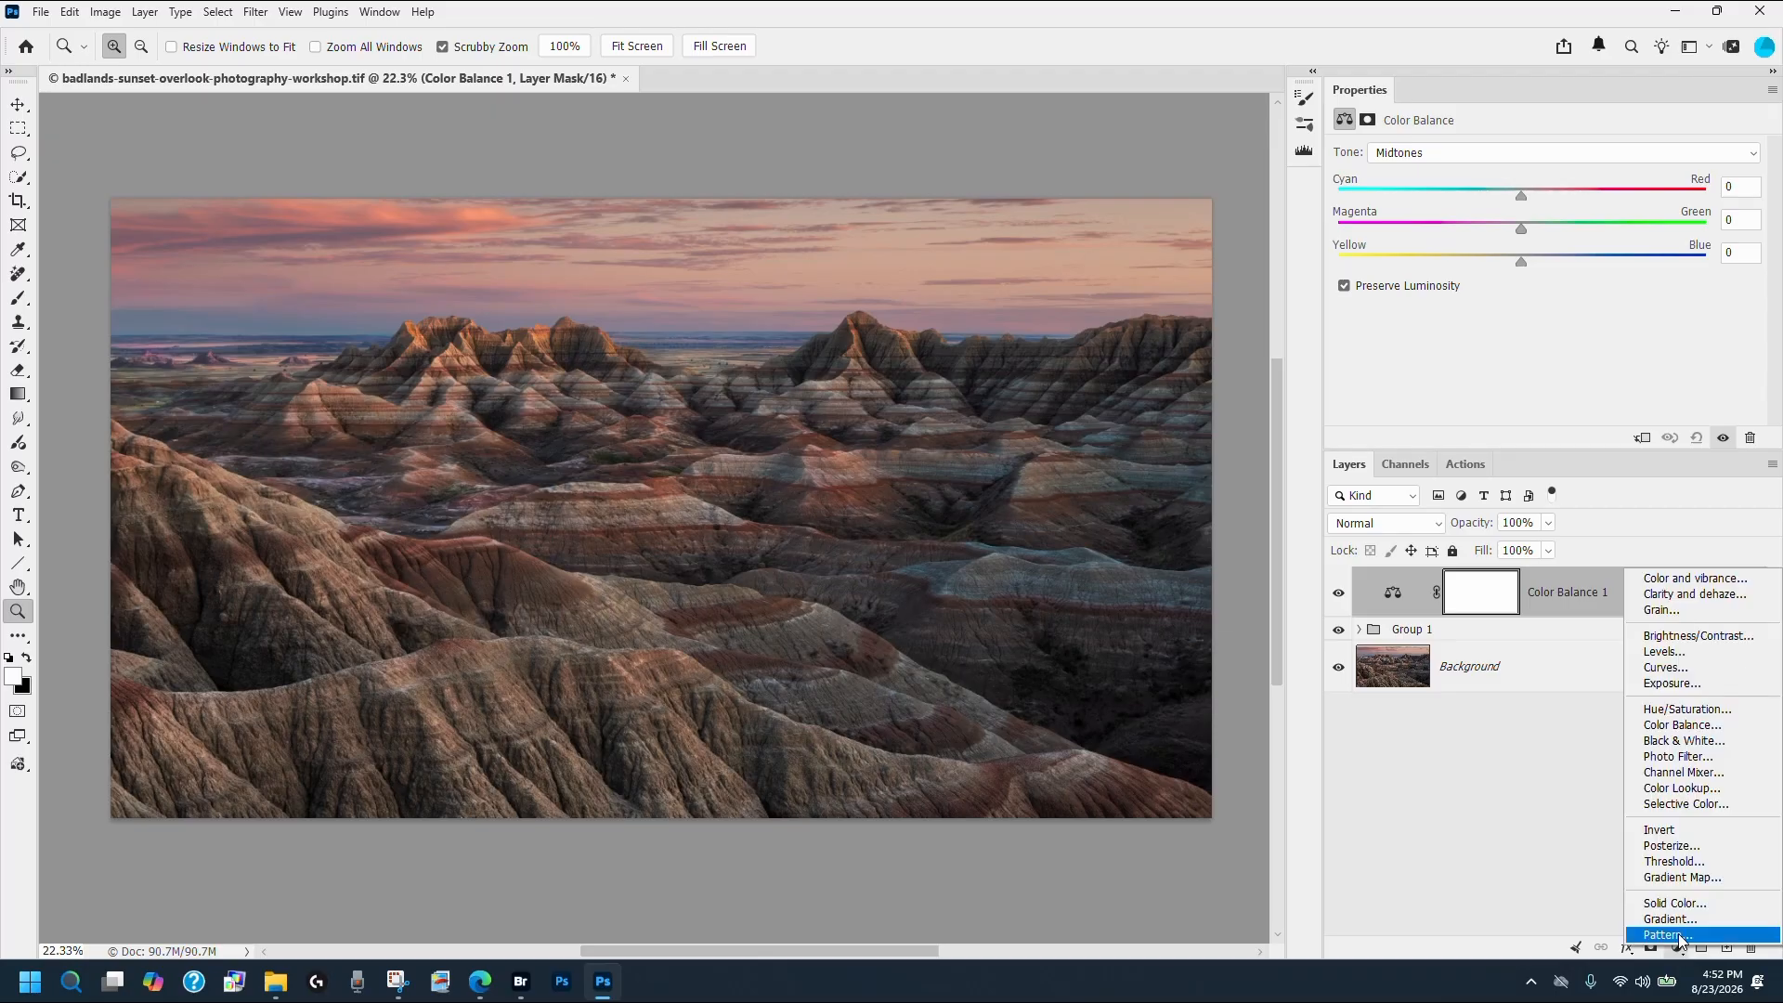
left_click(1660, 668)
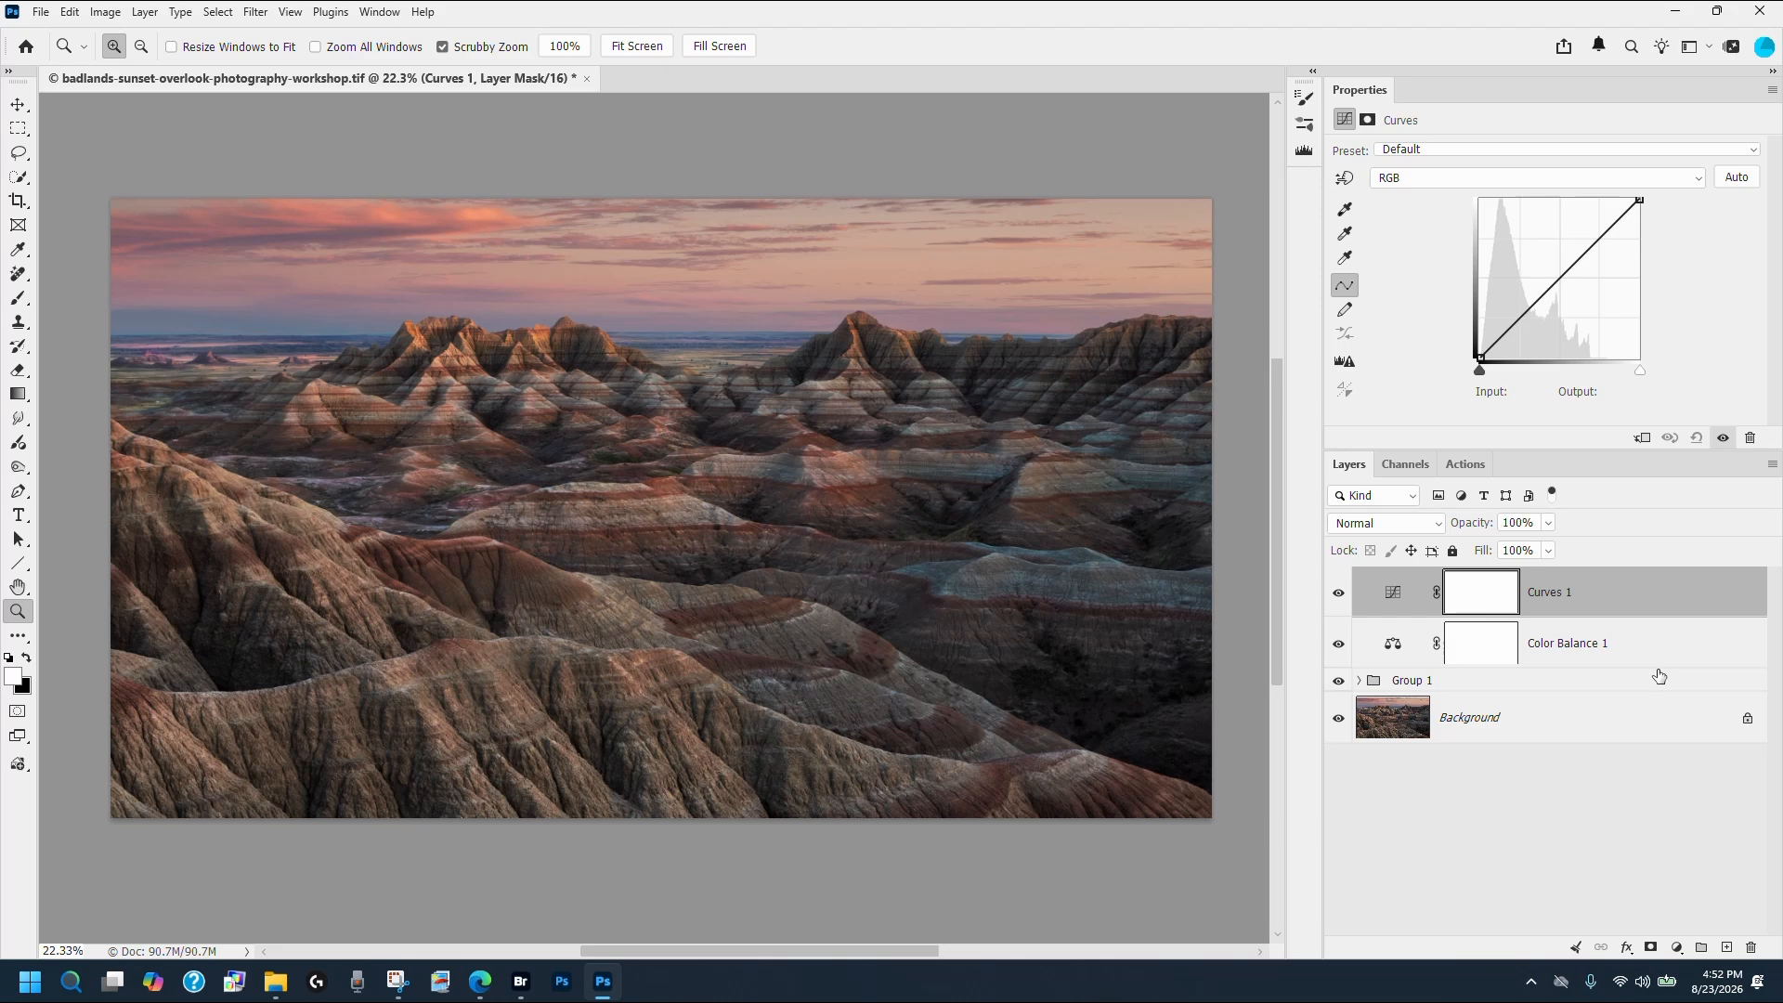
Put the Curves layer in a group named Protect Highlights and mask the group with the inverted luminosity selection.
key("ctrl+g")
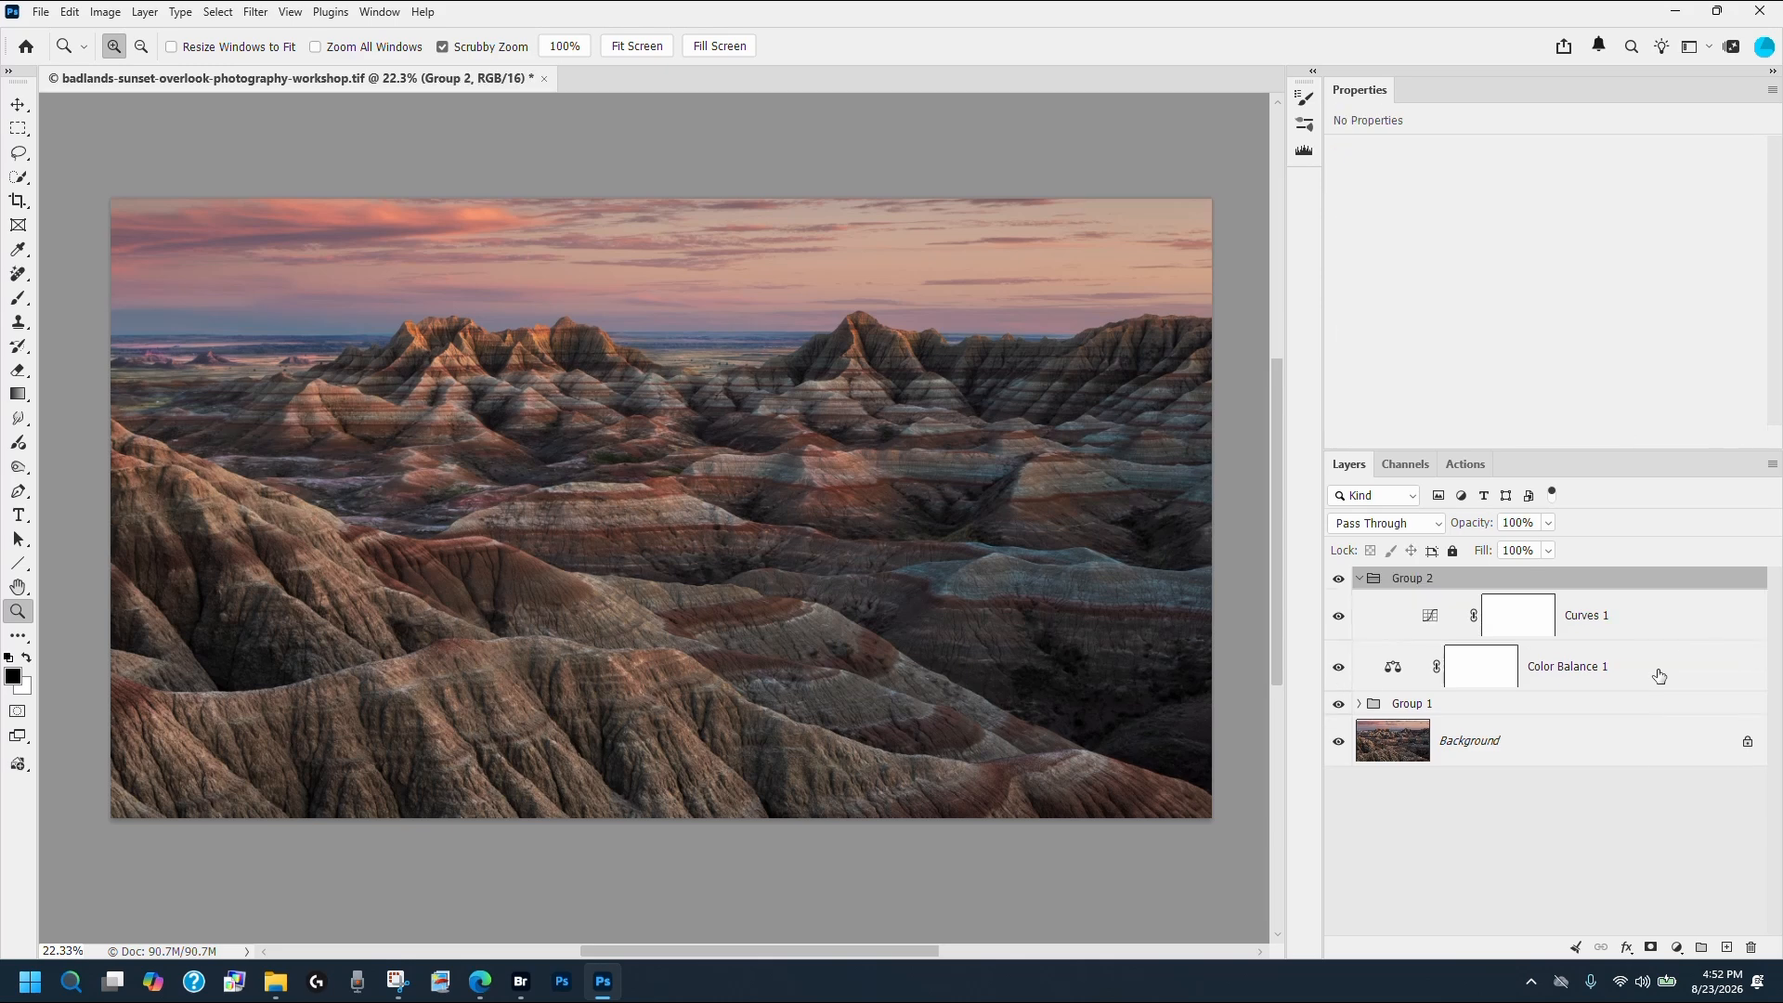
double_click(1418, 578)
type("Protect Highlights")
key("Return")
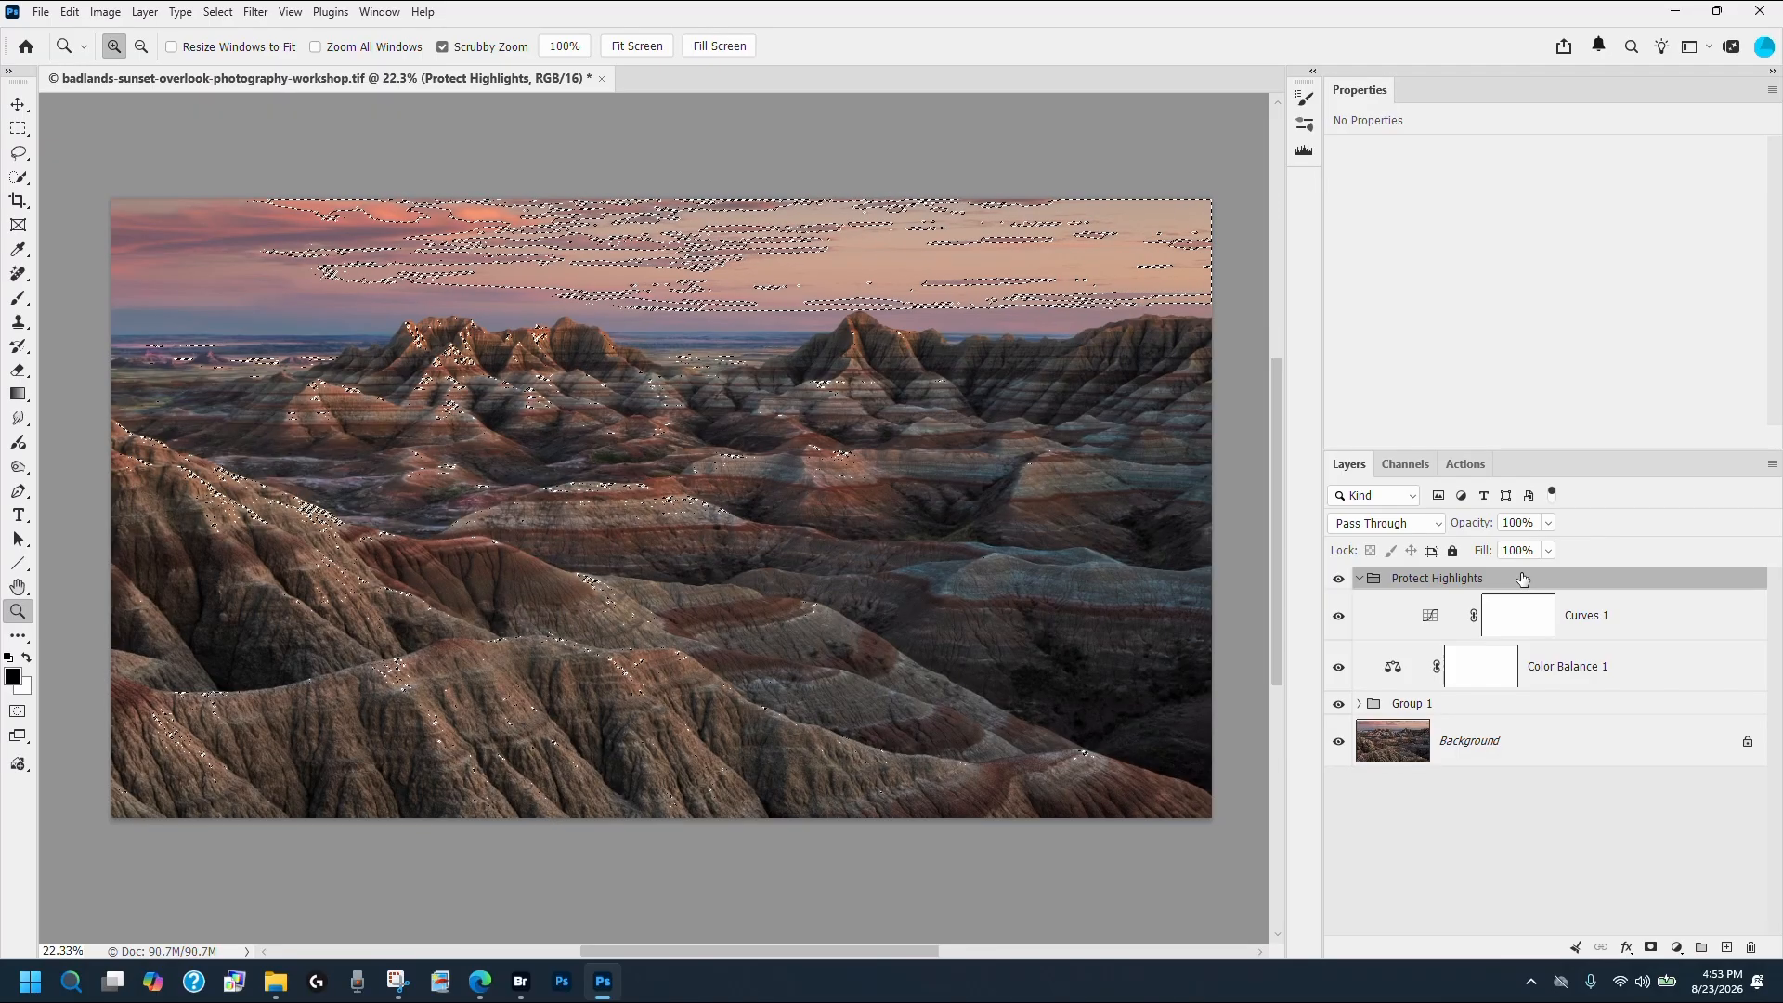
left_click(1650, 948)
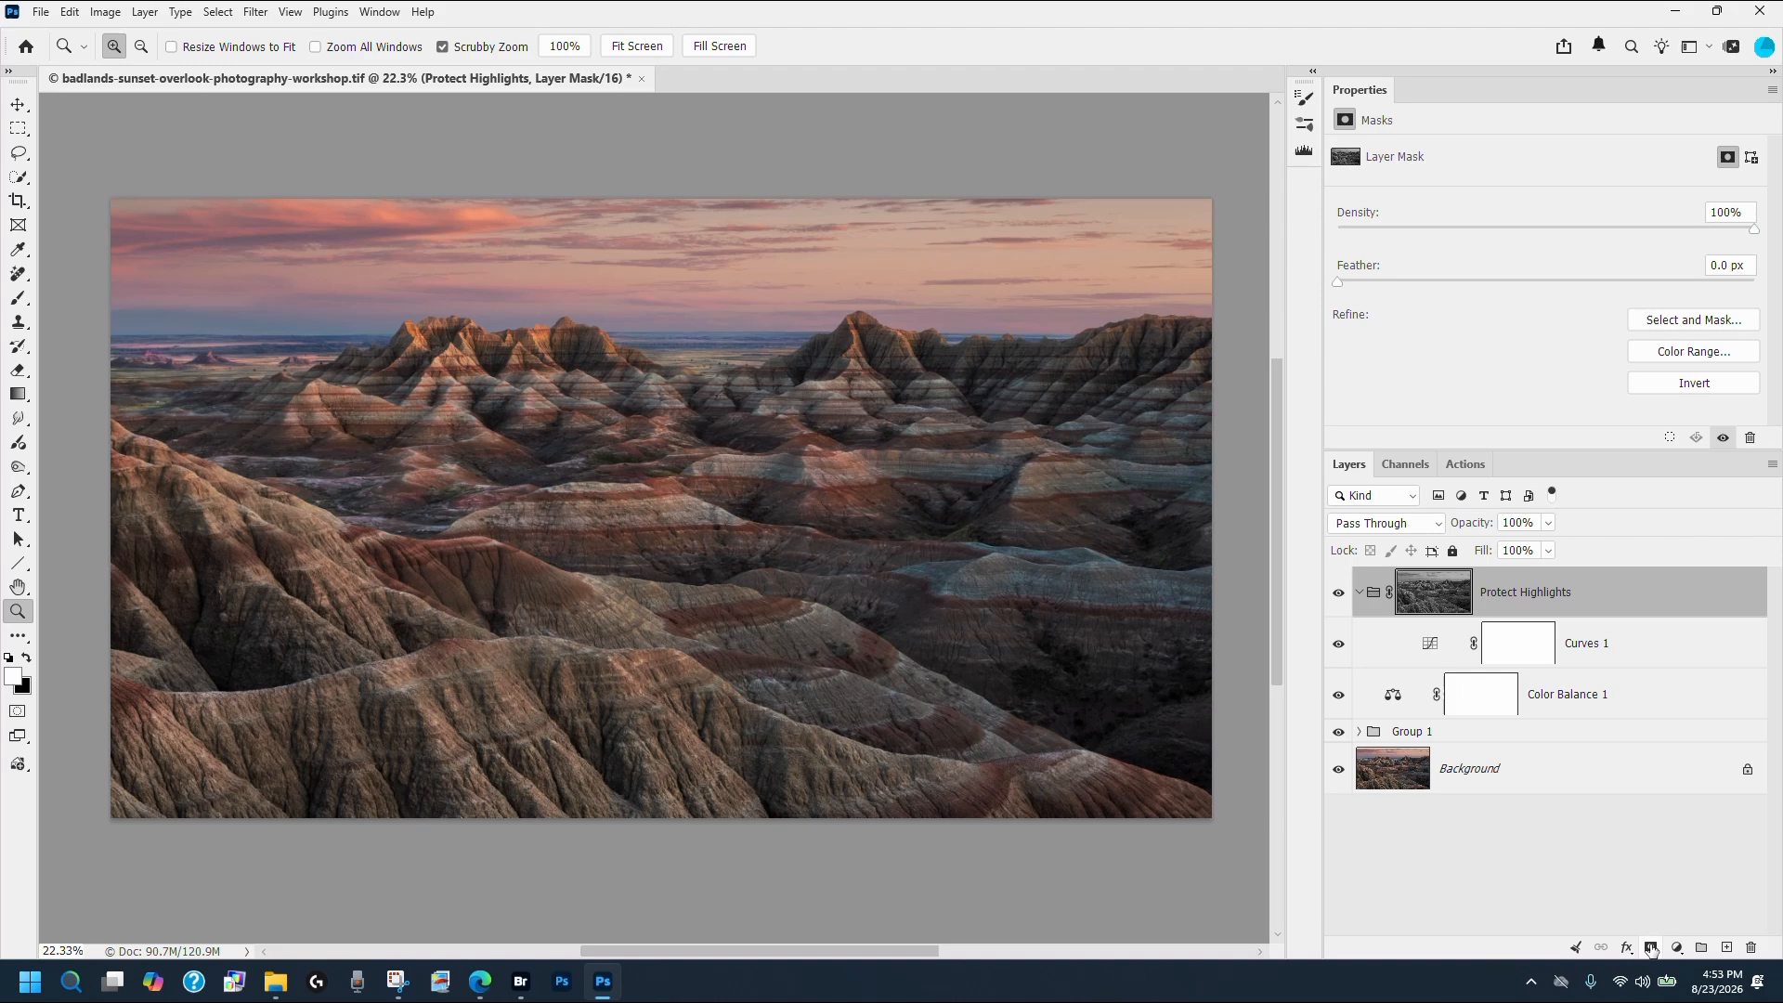
left_click(1692, 384)
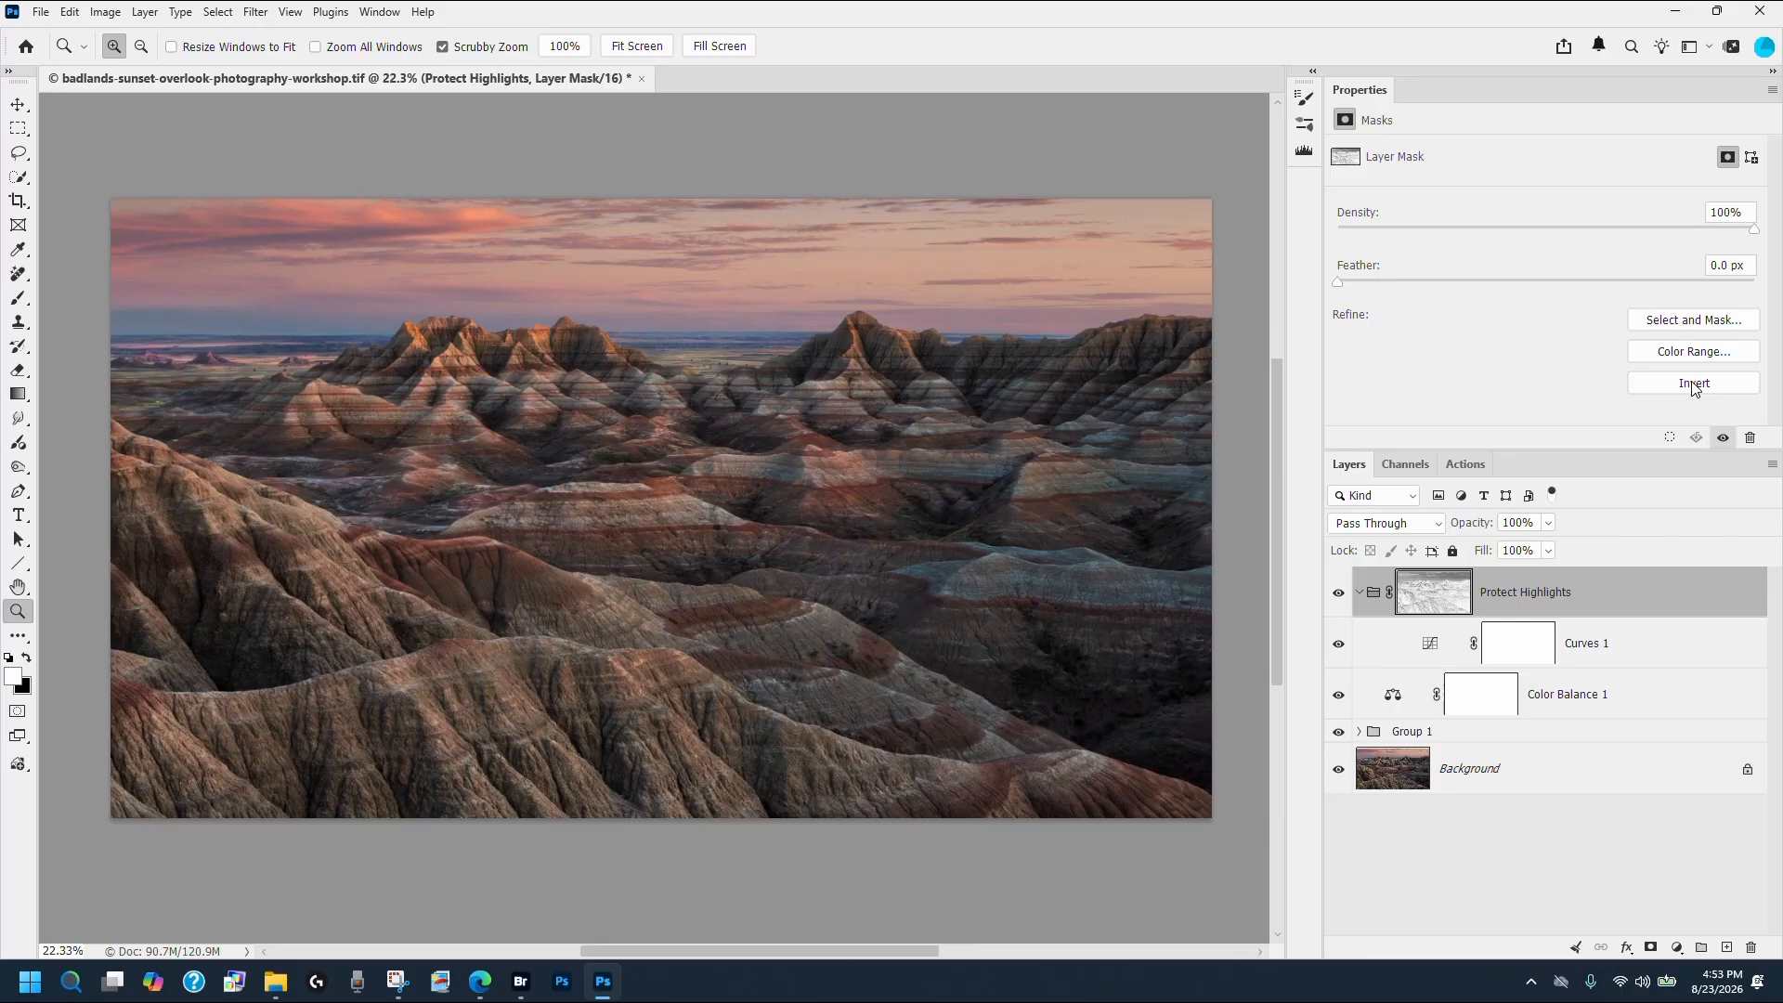
Nest the Protect Highlights group in a new group named Protect Shadows and mask it with the luminosity selection.
key("ctrl+g")
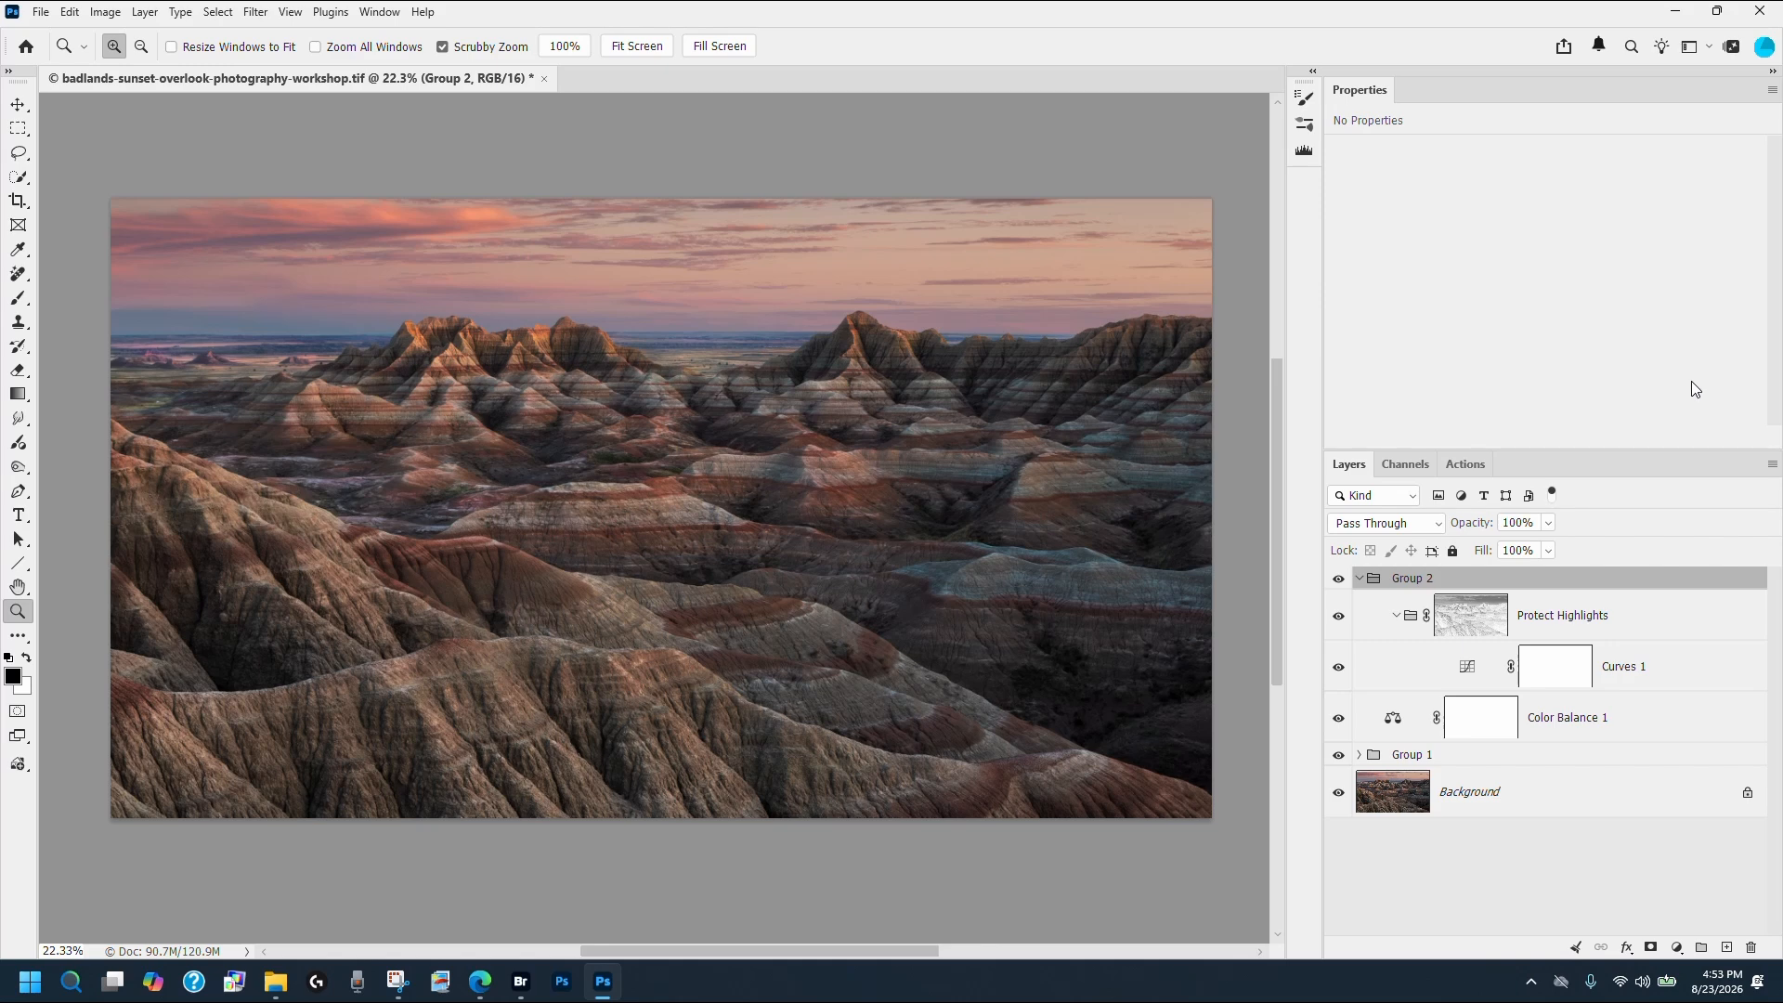
double_click(1422, 578)
type("Protect Shadows")
key("Return")
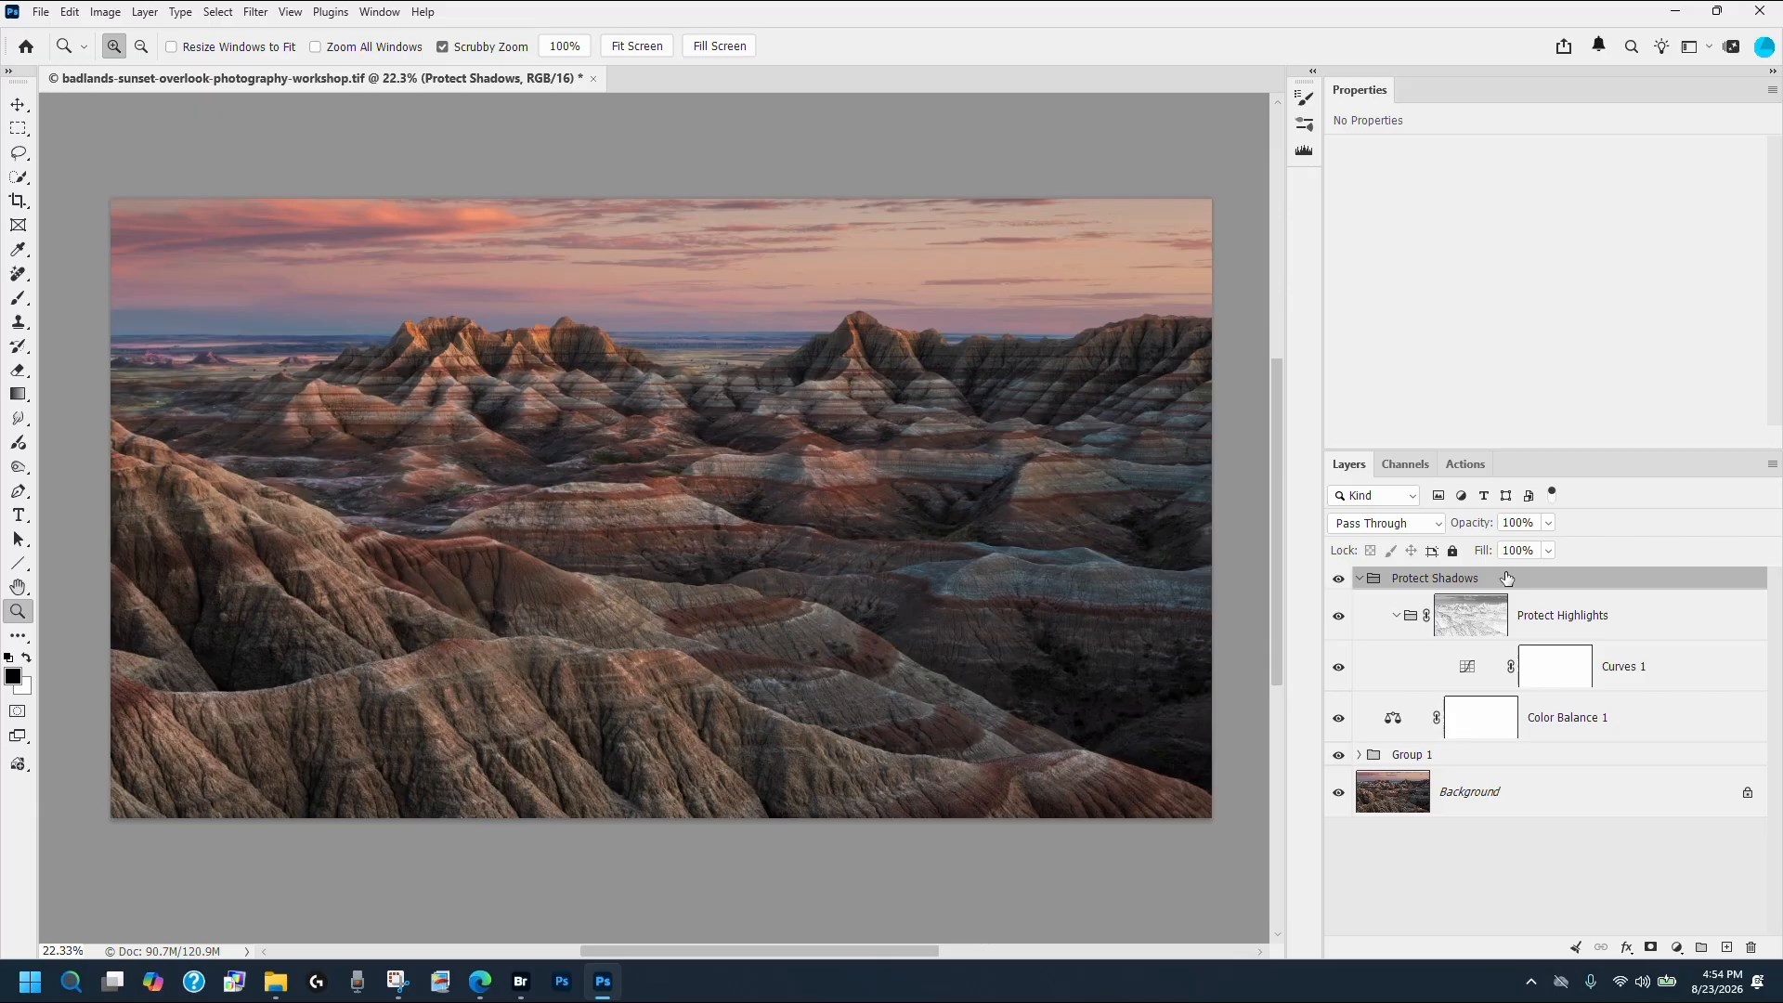
key("ctrl+alt+2")
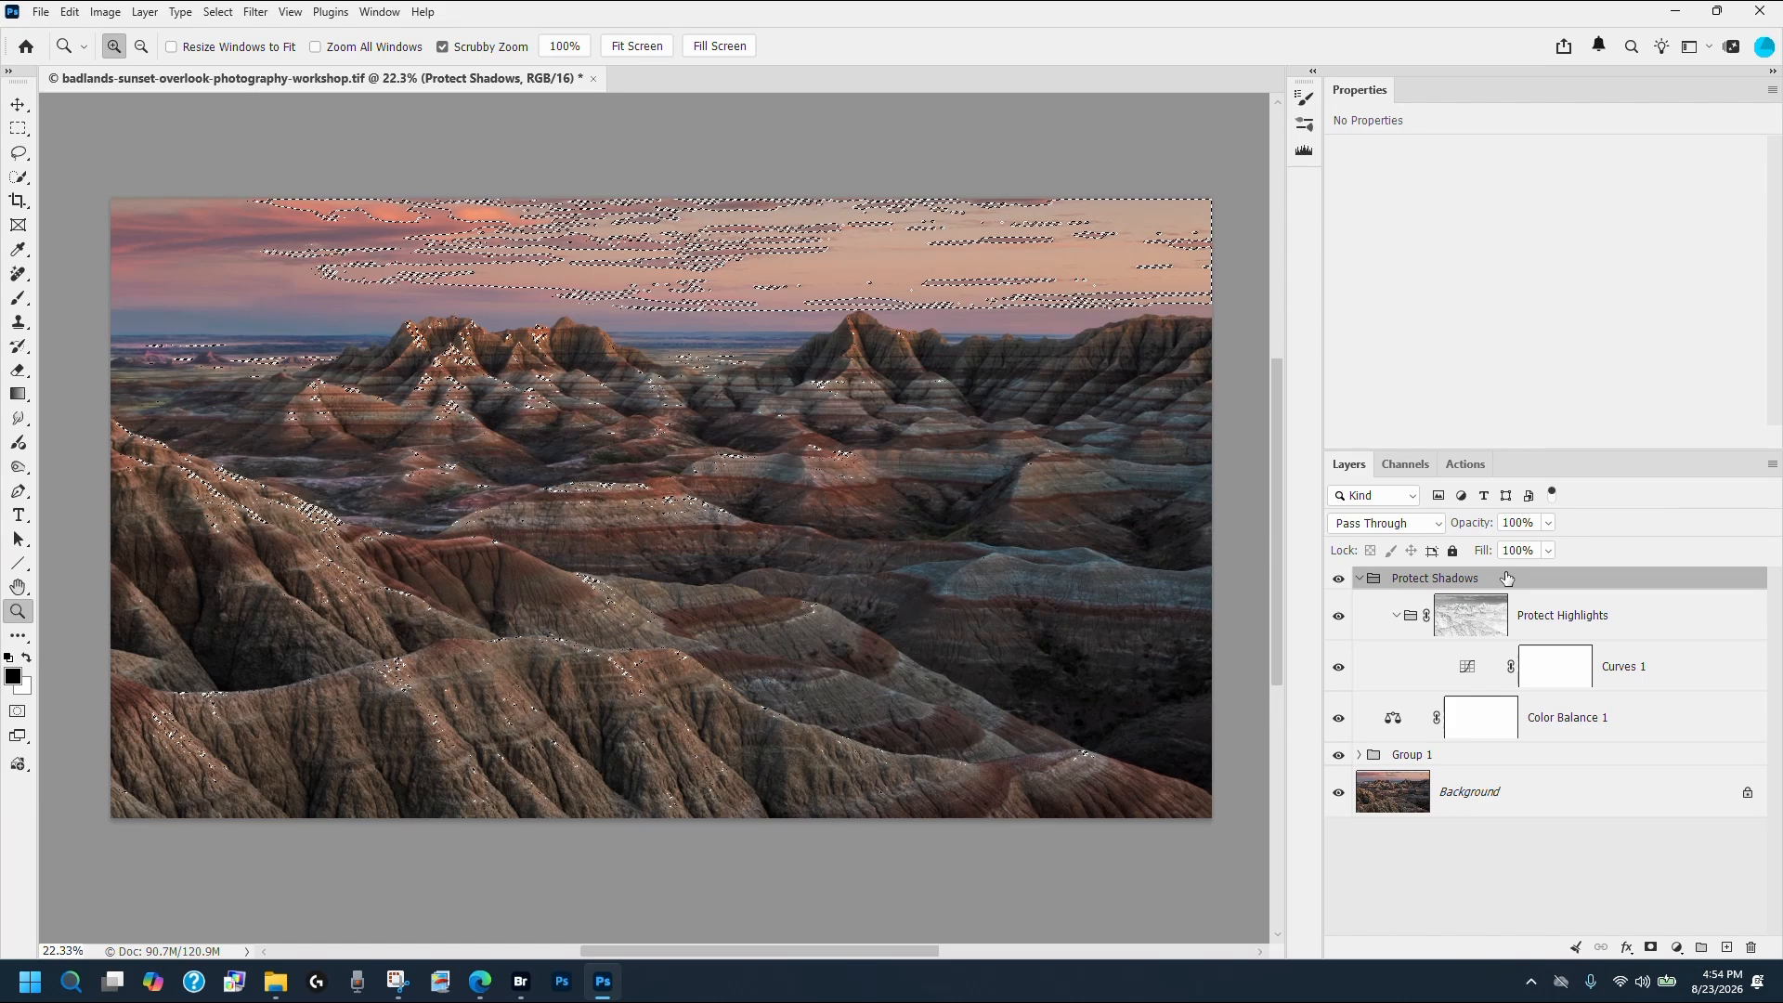
left_click(1651, 948)
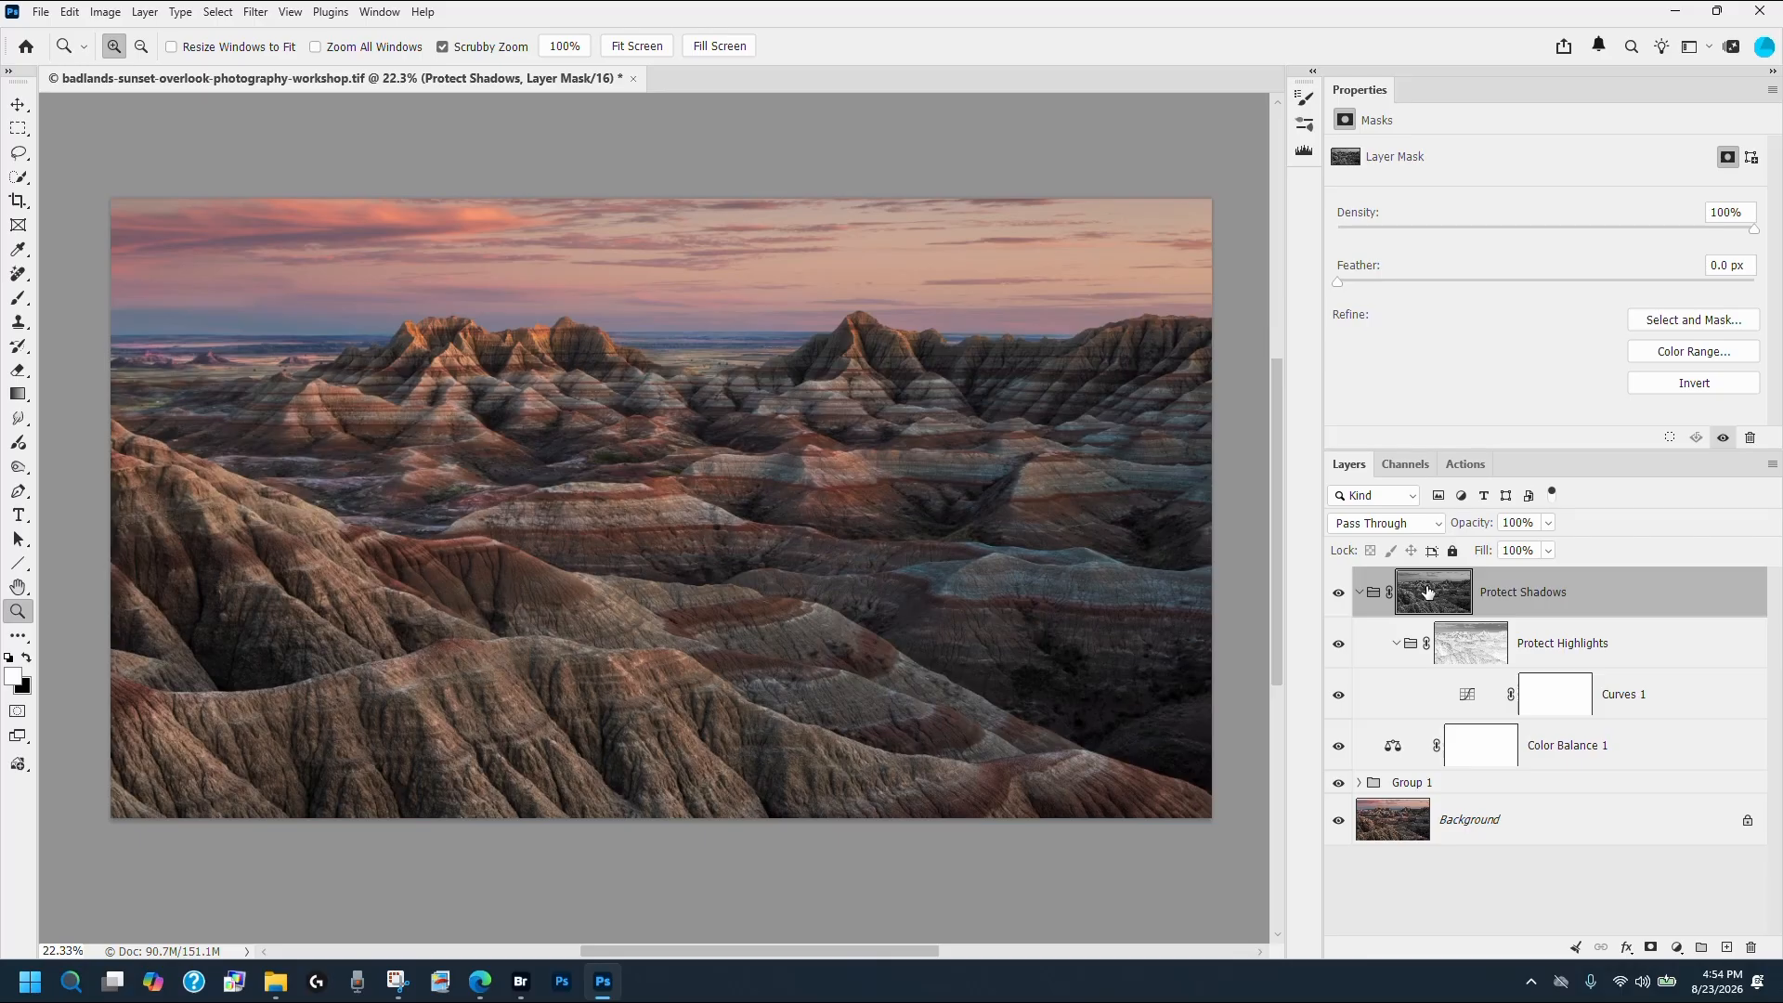
left_click_drag(1428, 591, 1429, 595)
Nest the Protect Shadows group in a new group named Midtone Mask Group and add a white layer mask to it.
key("ctrl+g")
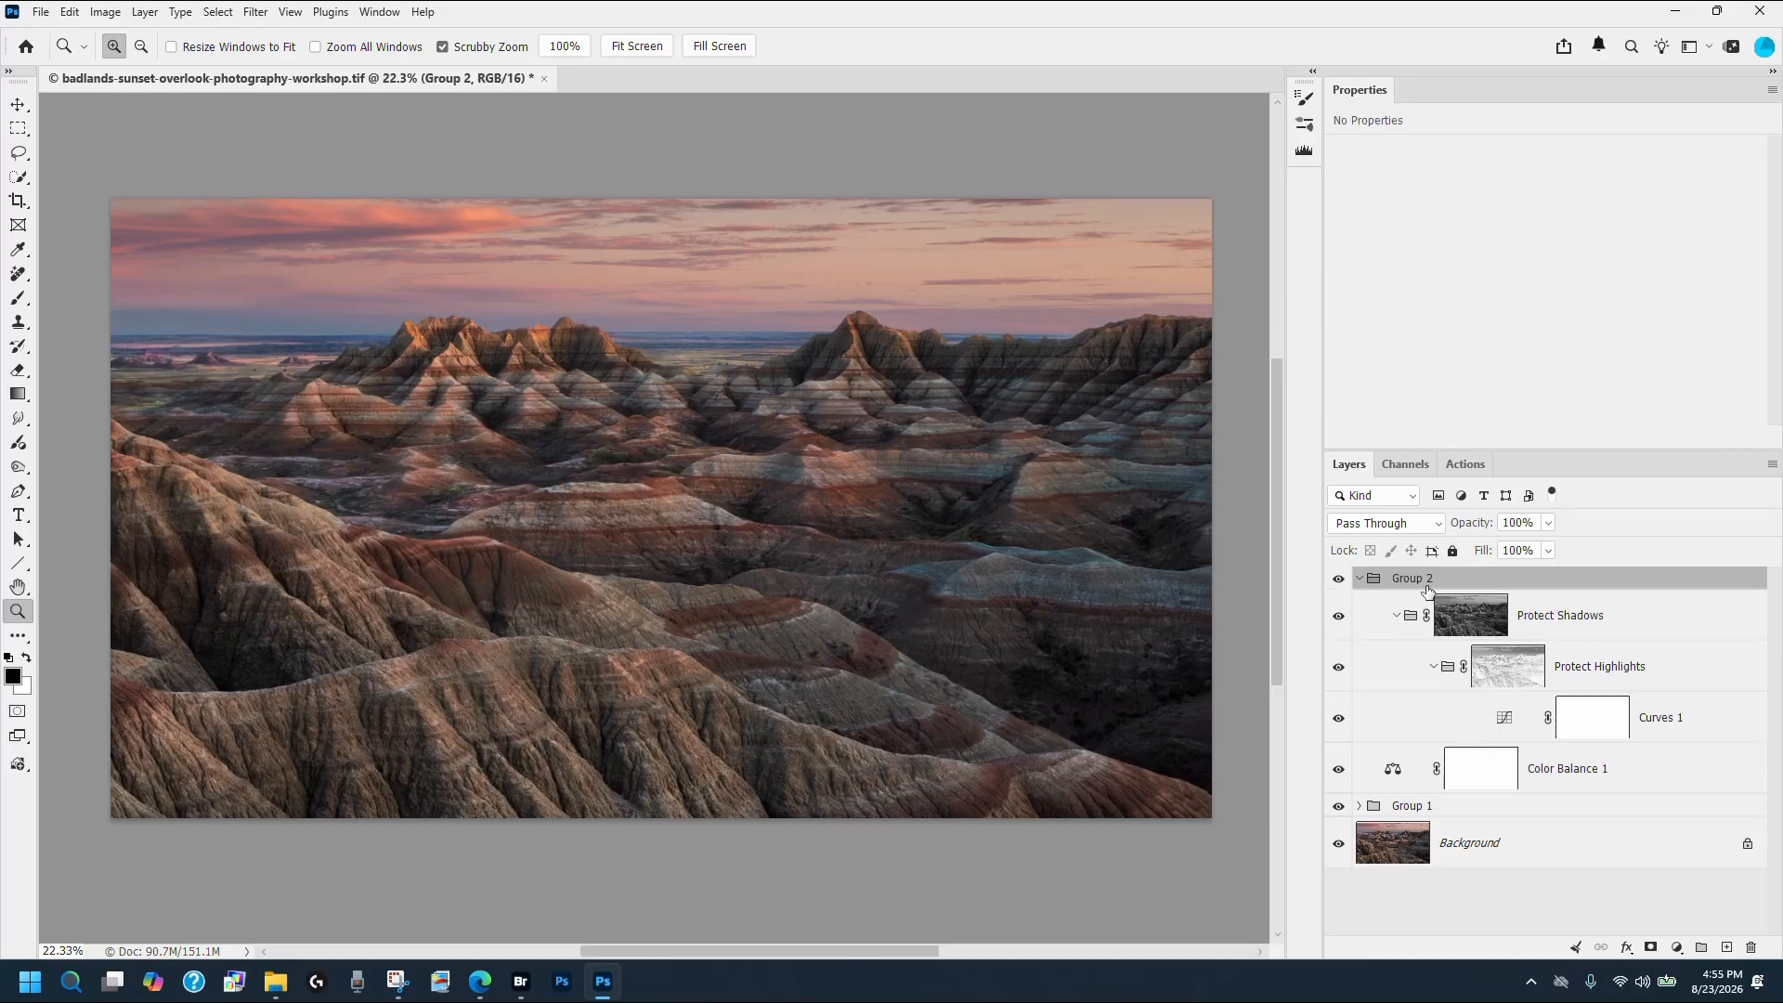
double_click(1408, 578)
type("Midtone Mask Group")
left_click(1526, 587)
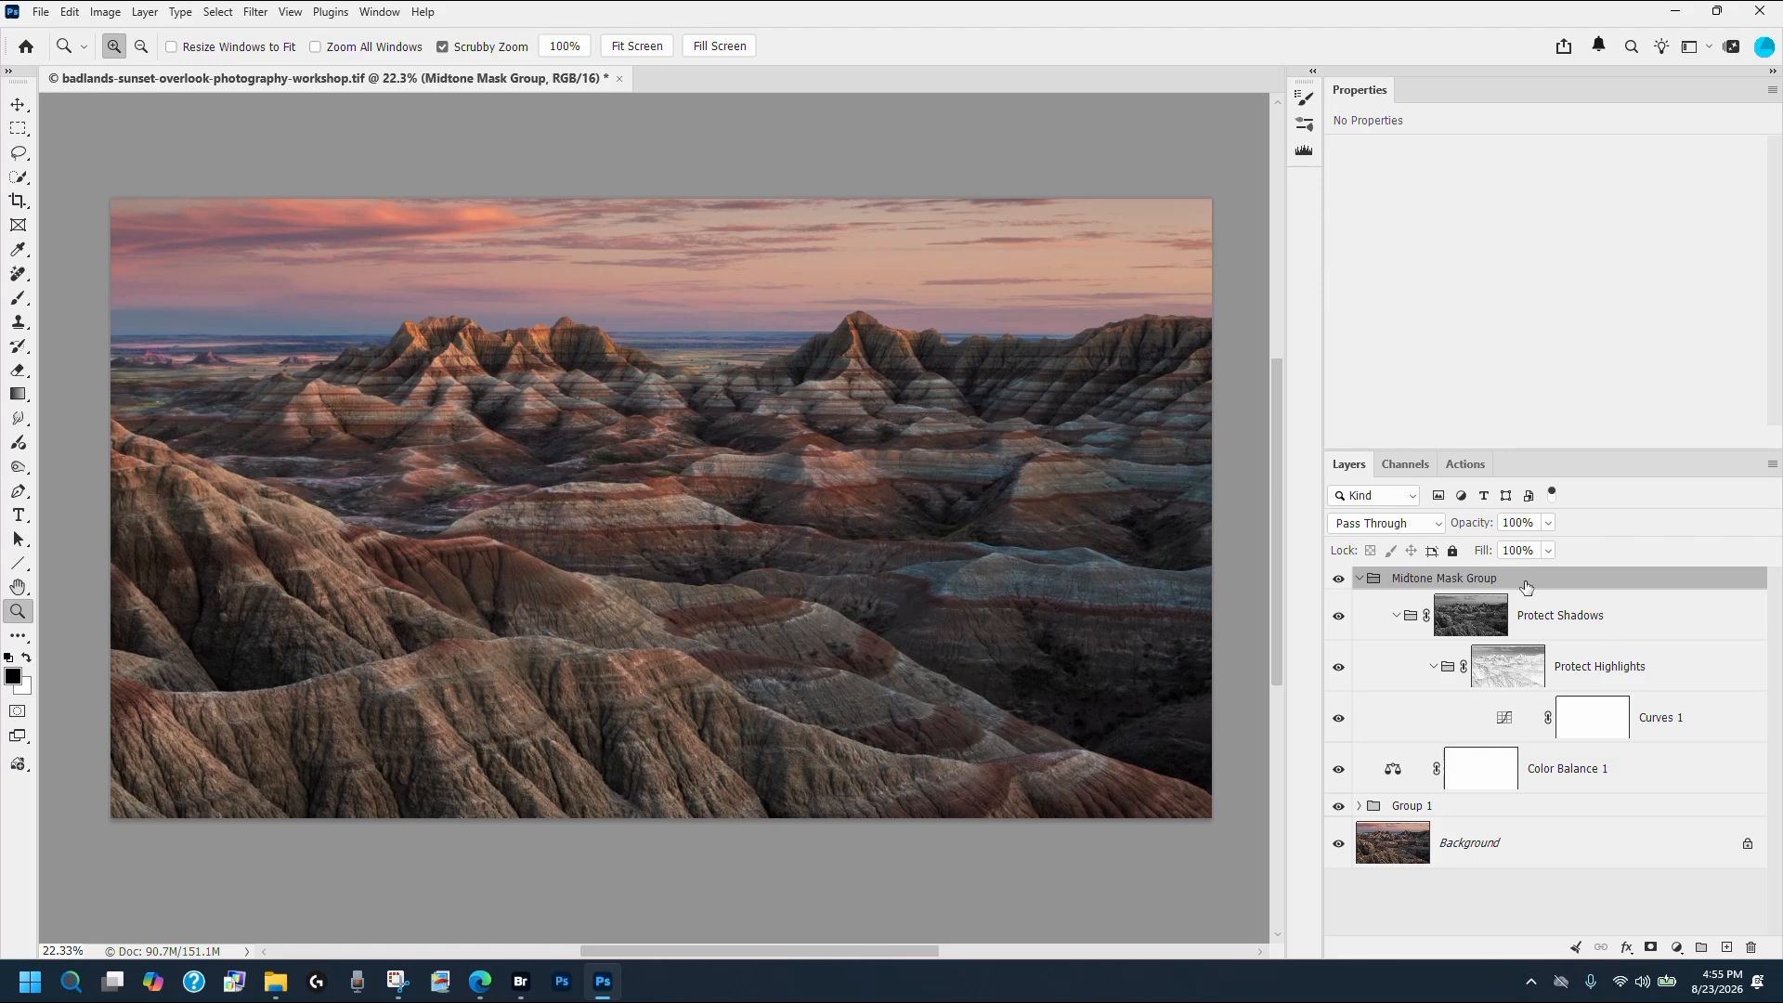
left_click(1652, 948)
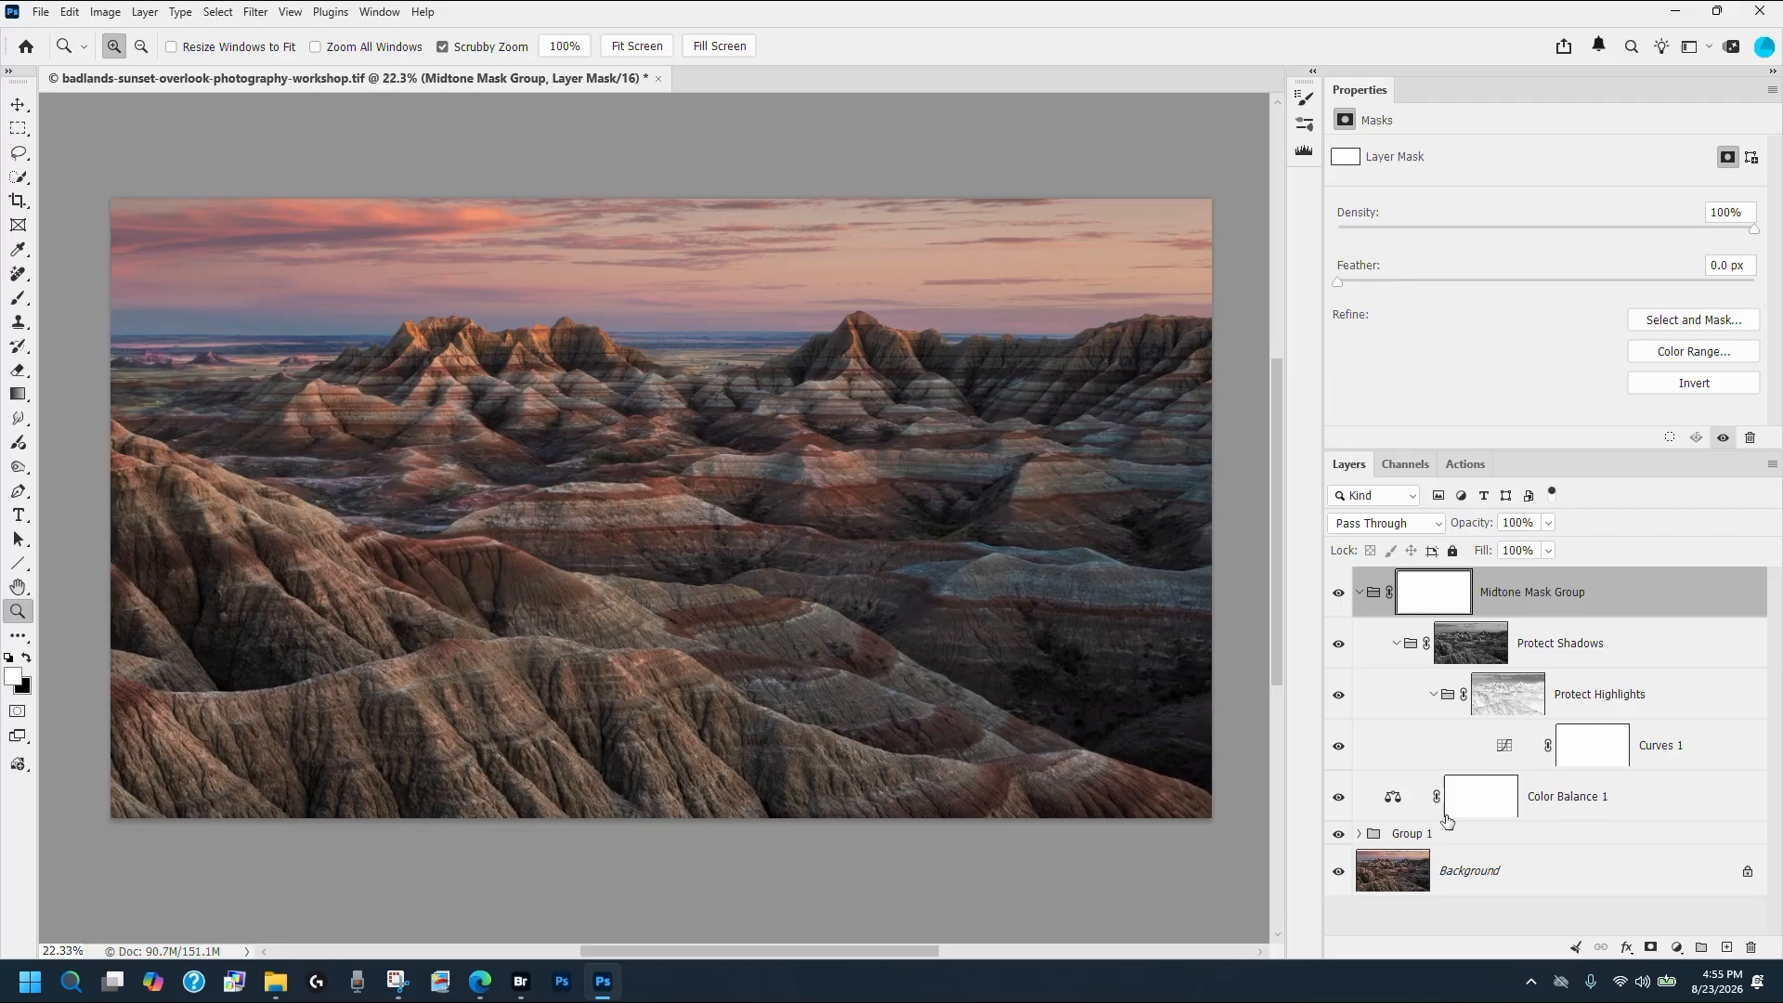
Stop recording the Midtone Masks Via Groups action and save it.
left_click(1463, 465)
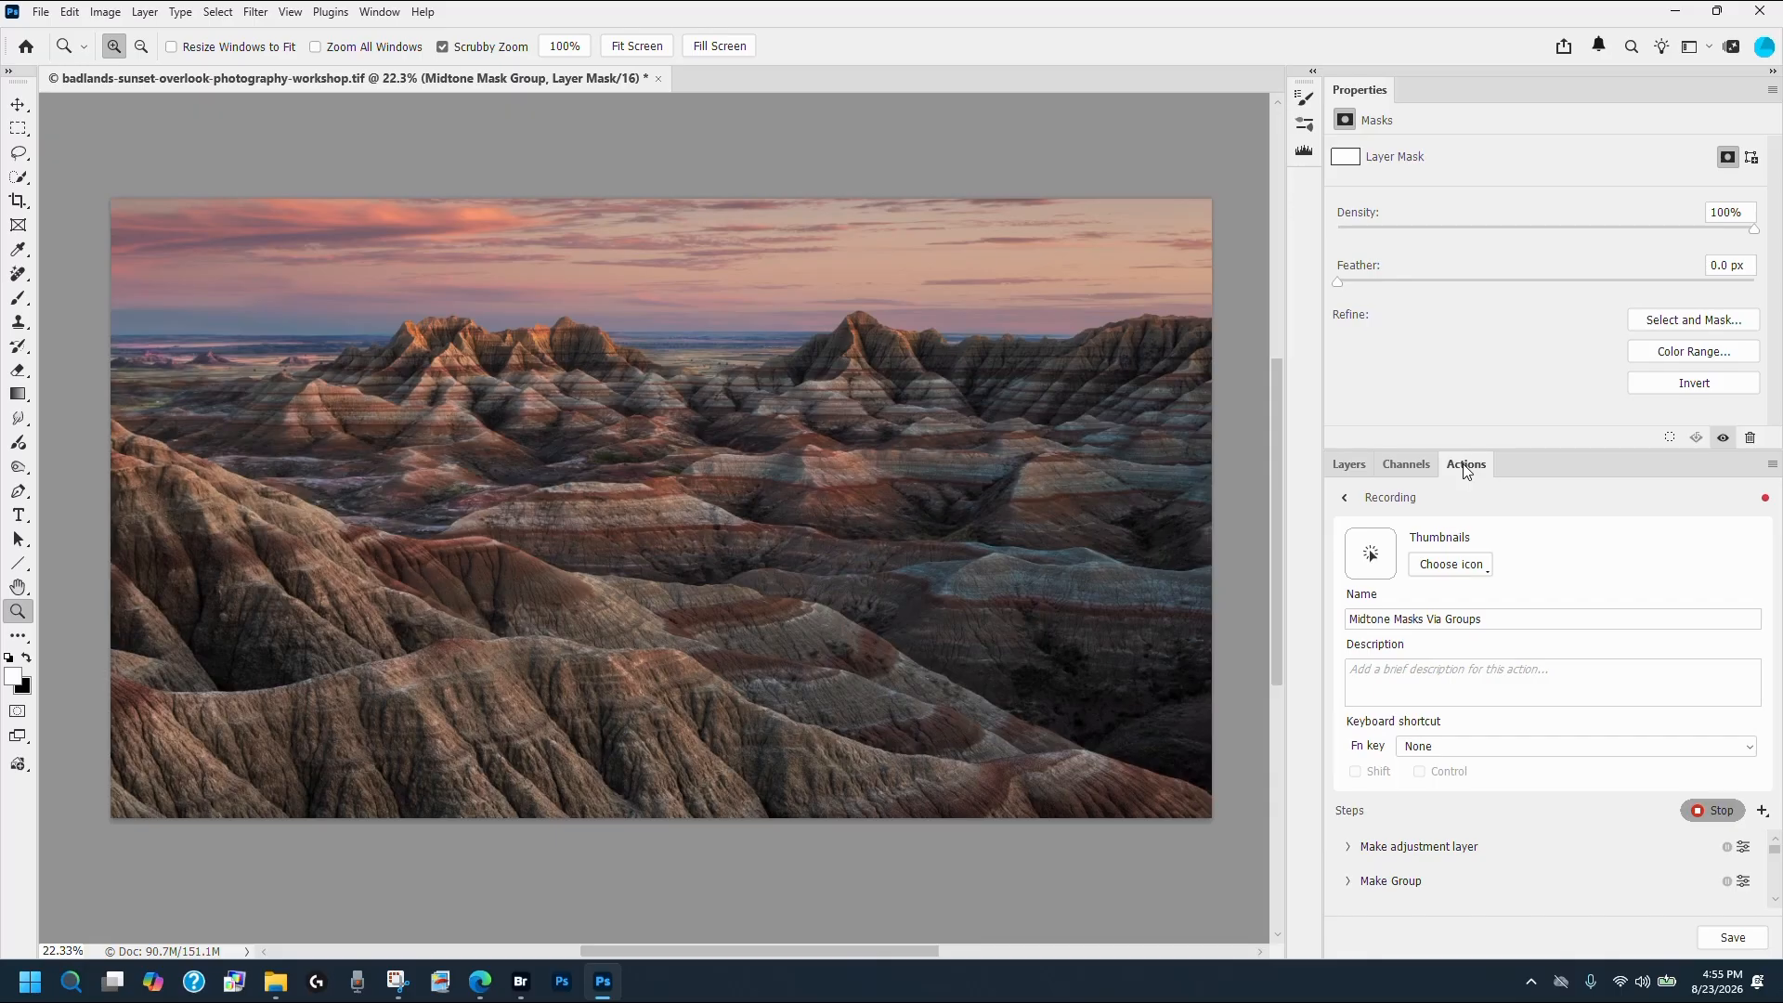
left_click(1713, 812)
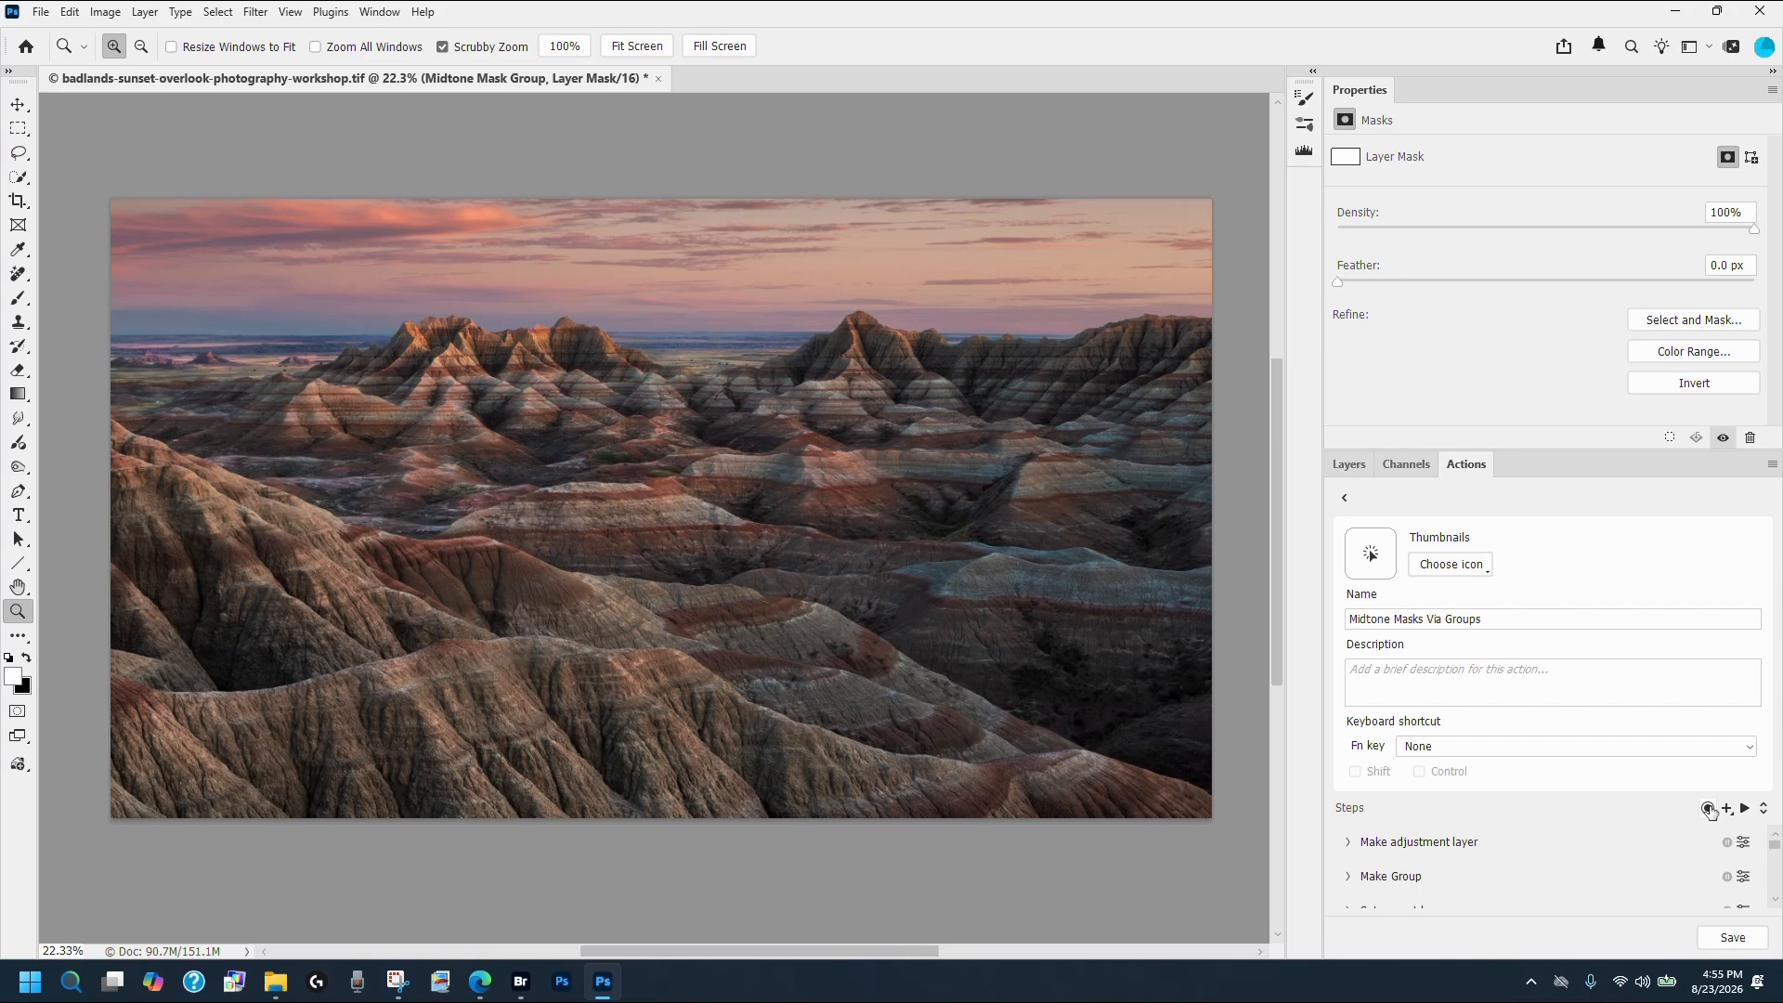
left_click(1726, 939)
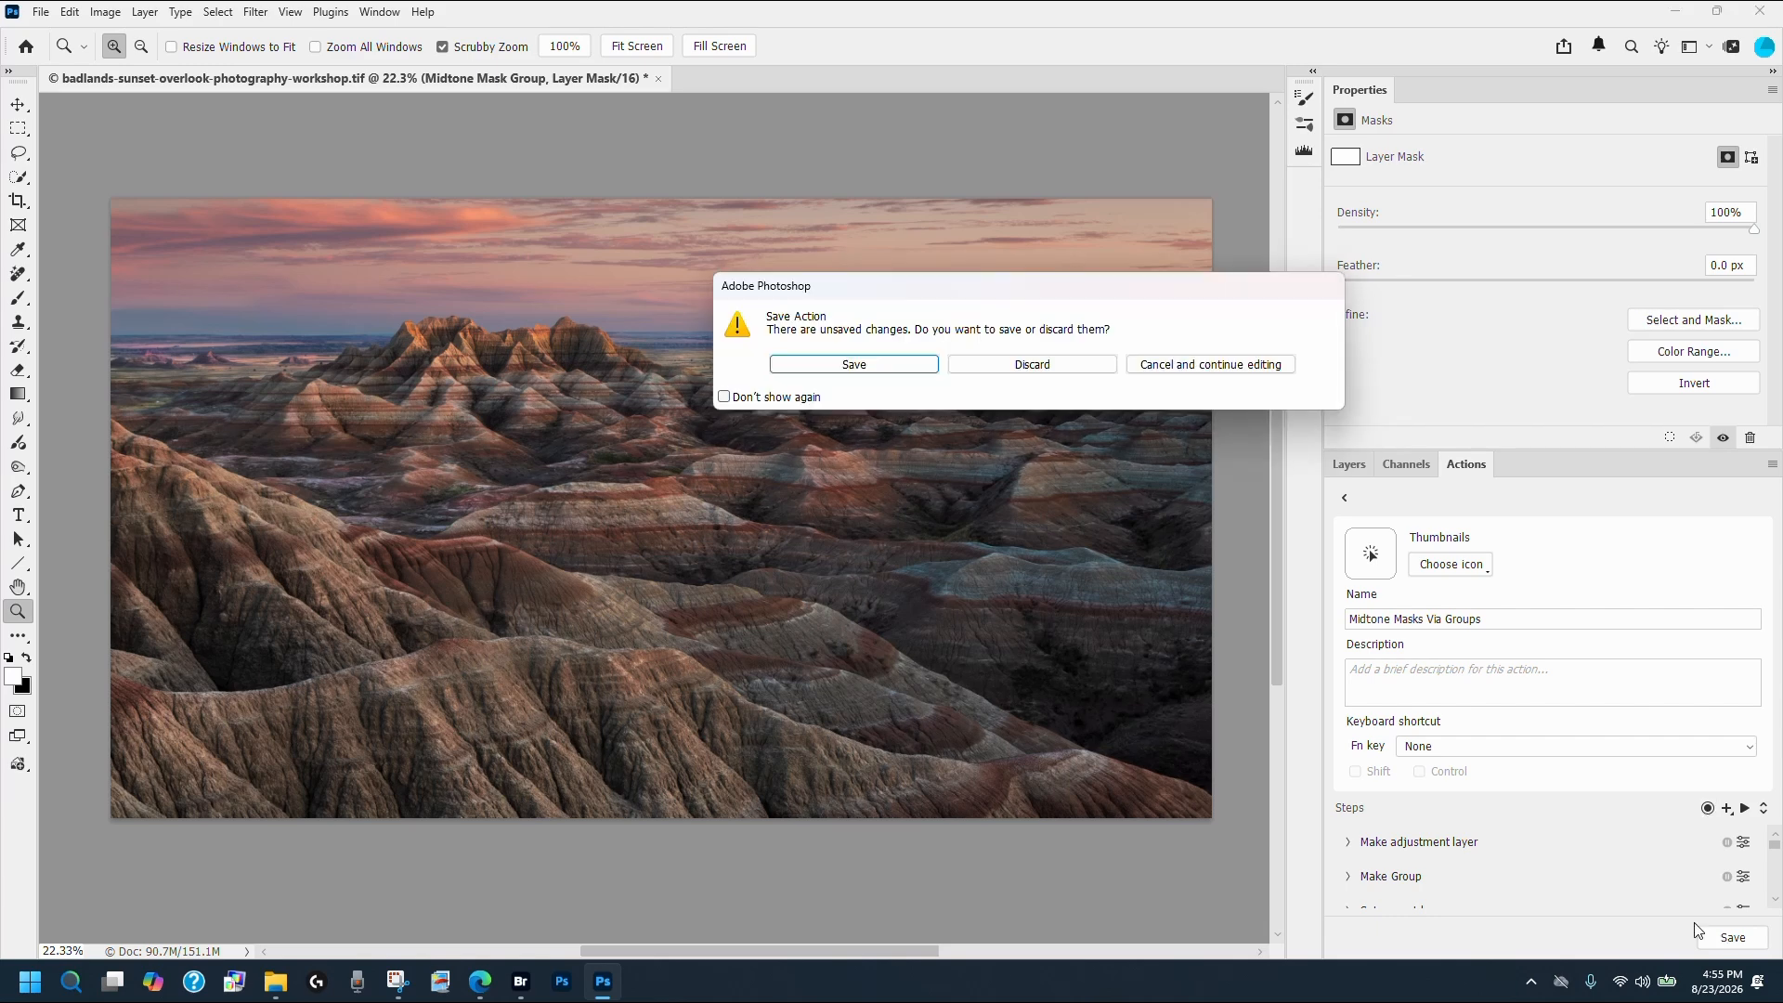
left_click(829, 370)
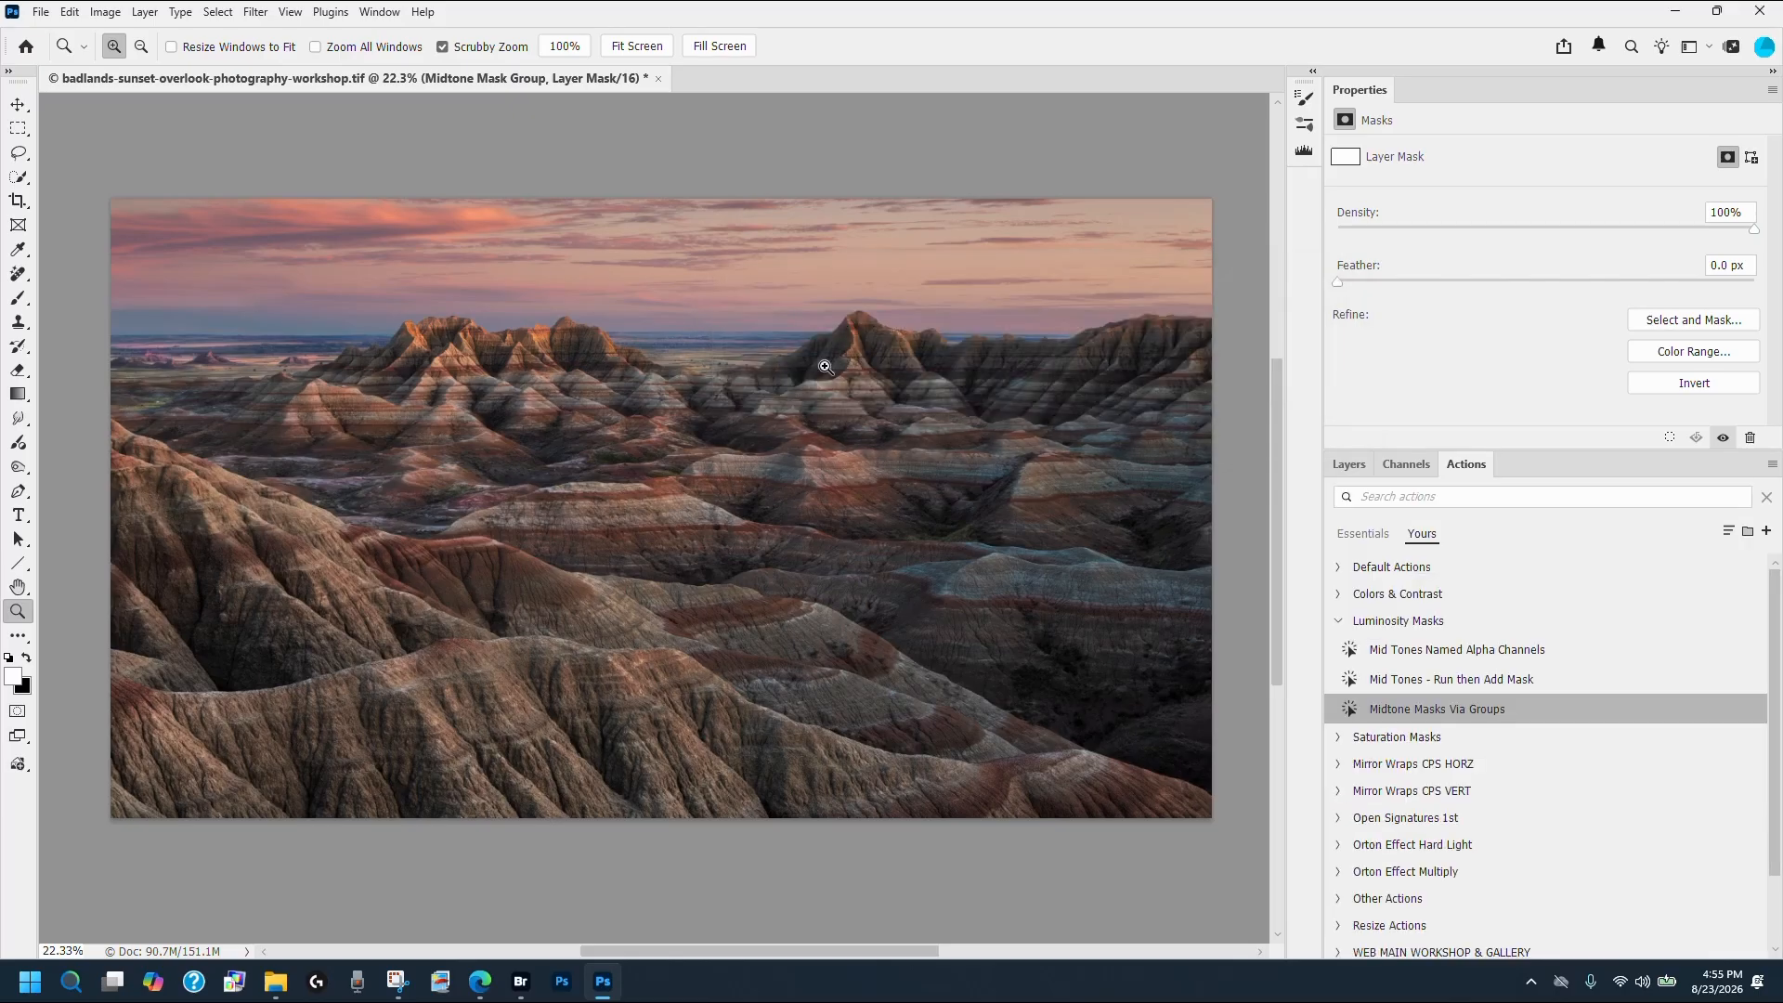
Collapse the recorded Midtone Mask Group in the layer stack and delete it with its contents.
left_click(1349, 467)
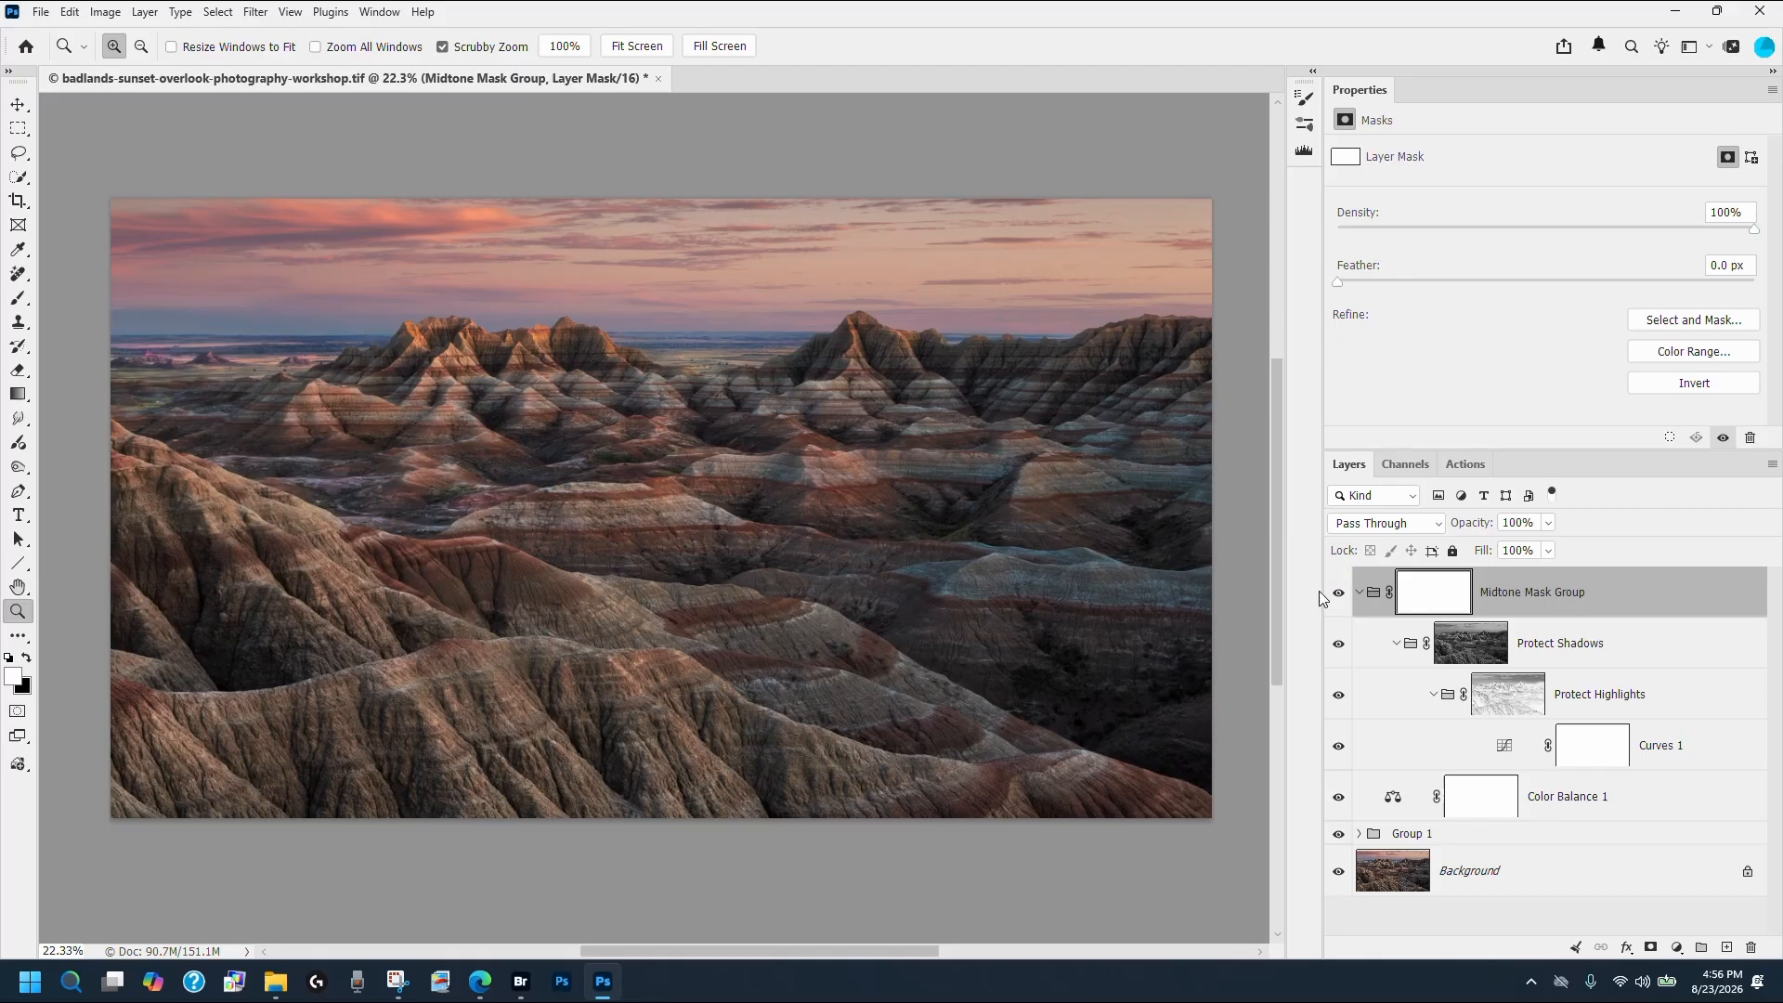
left_click(1360, 592)
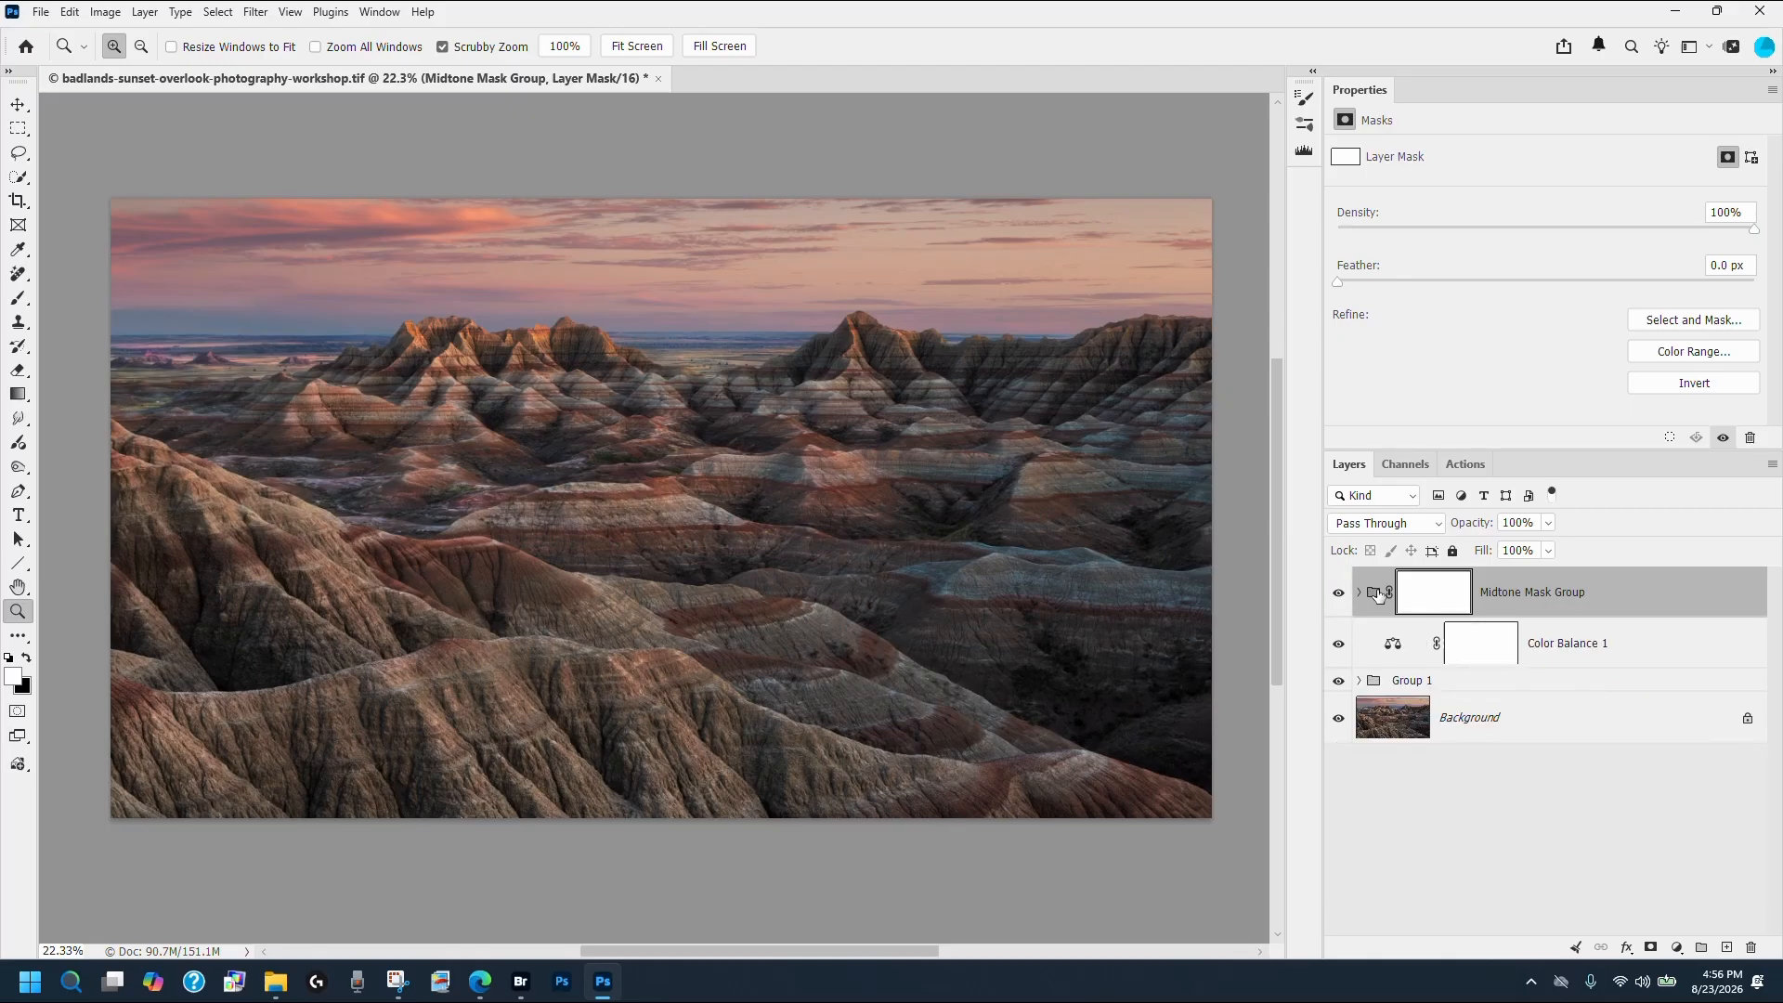
left_click_drag(1568, 595, 1752, 947)
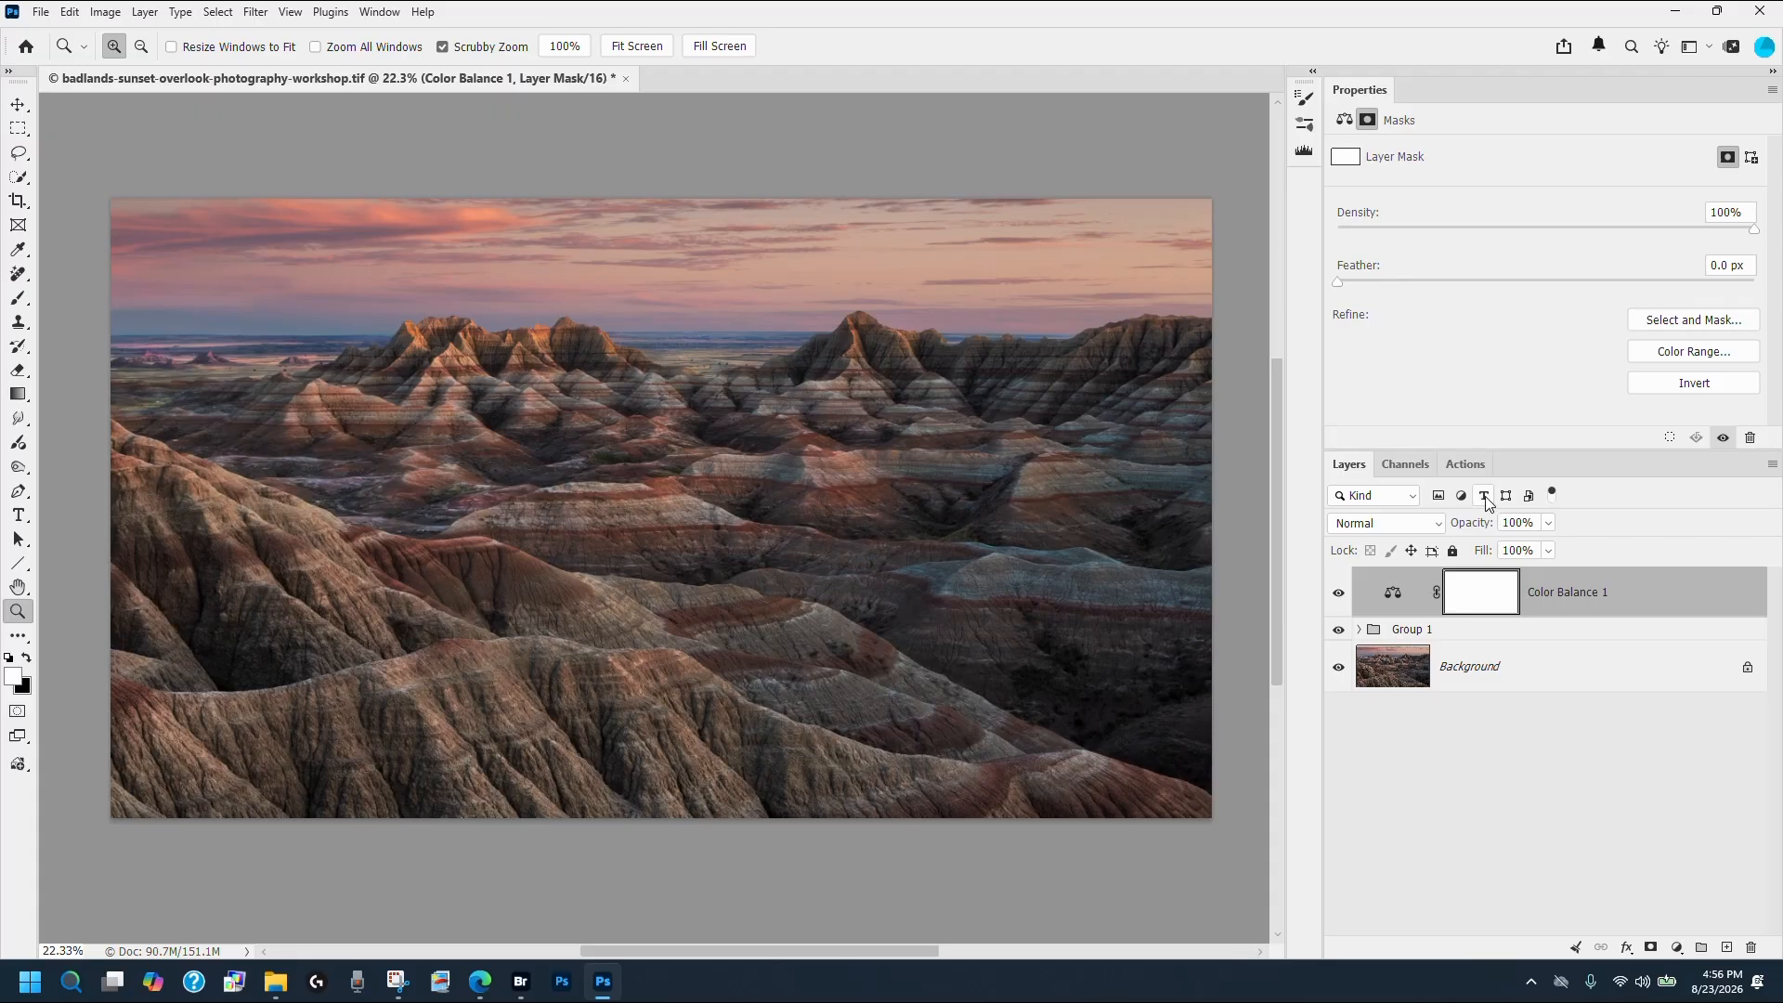
Test the Midtone Masks Via Groups action above Color Balance 1, and delete the group it builds.
left_click(1466, 465)
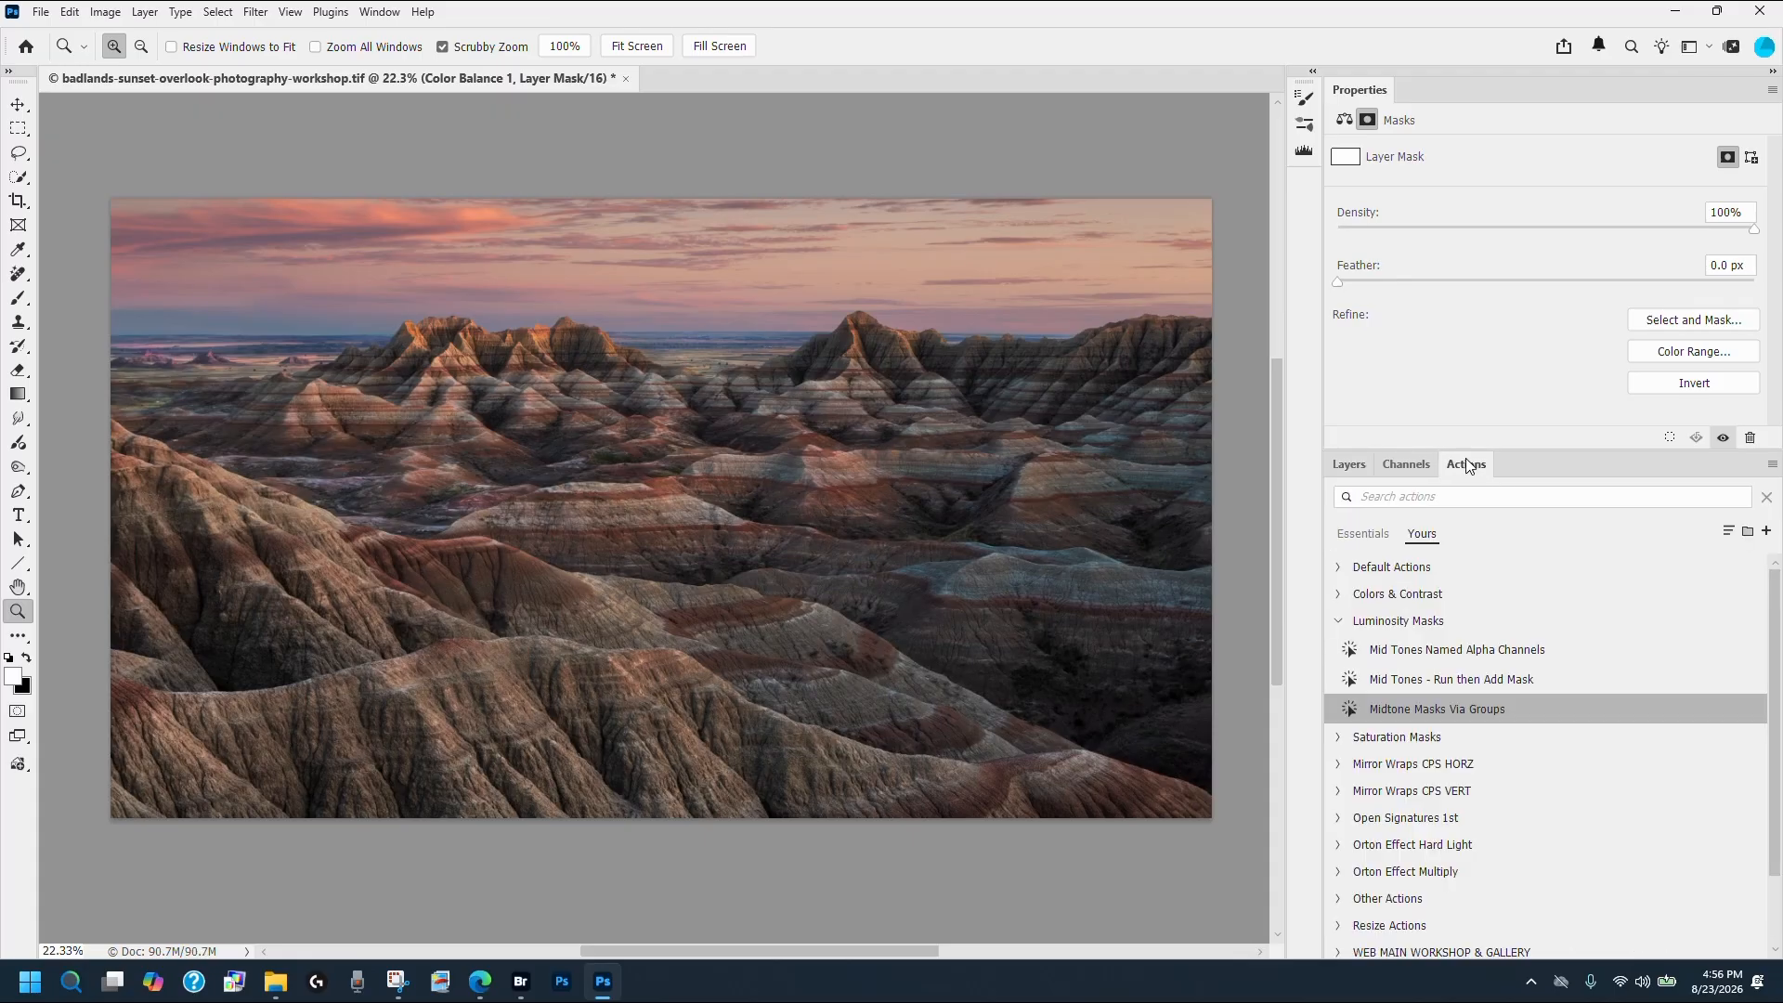
left_click(1421, 711)
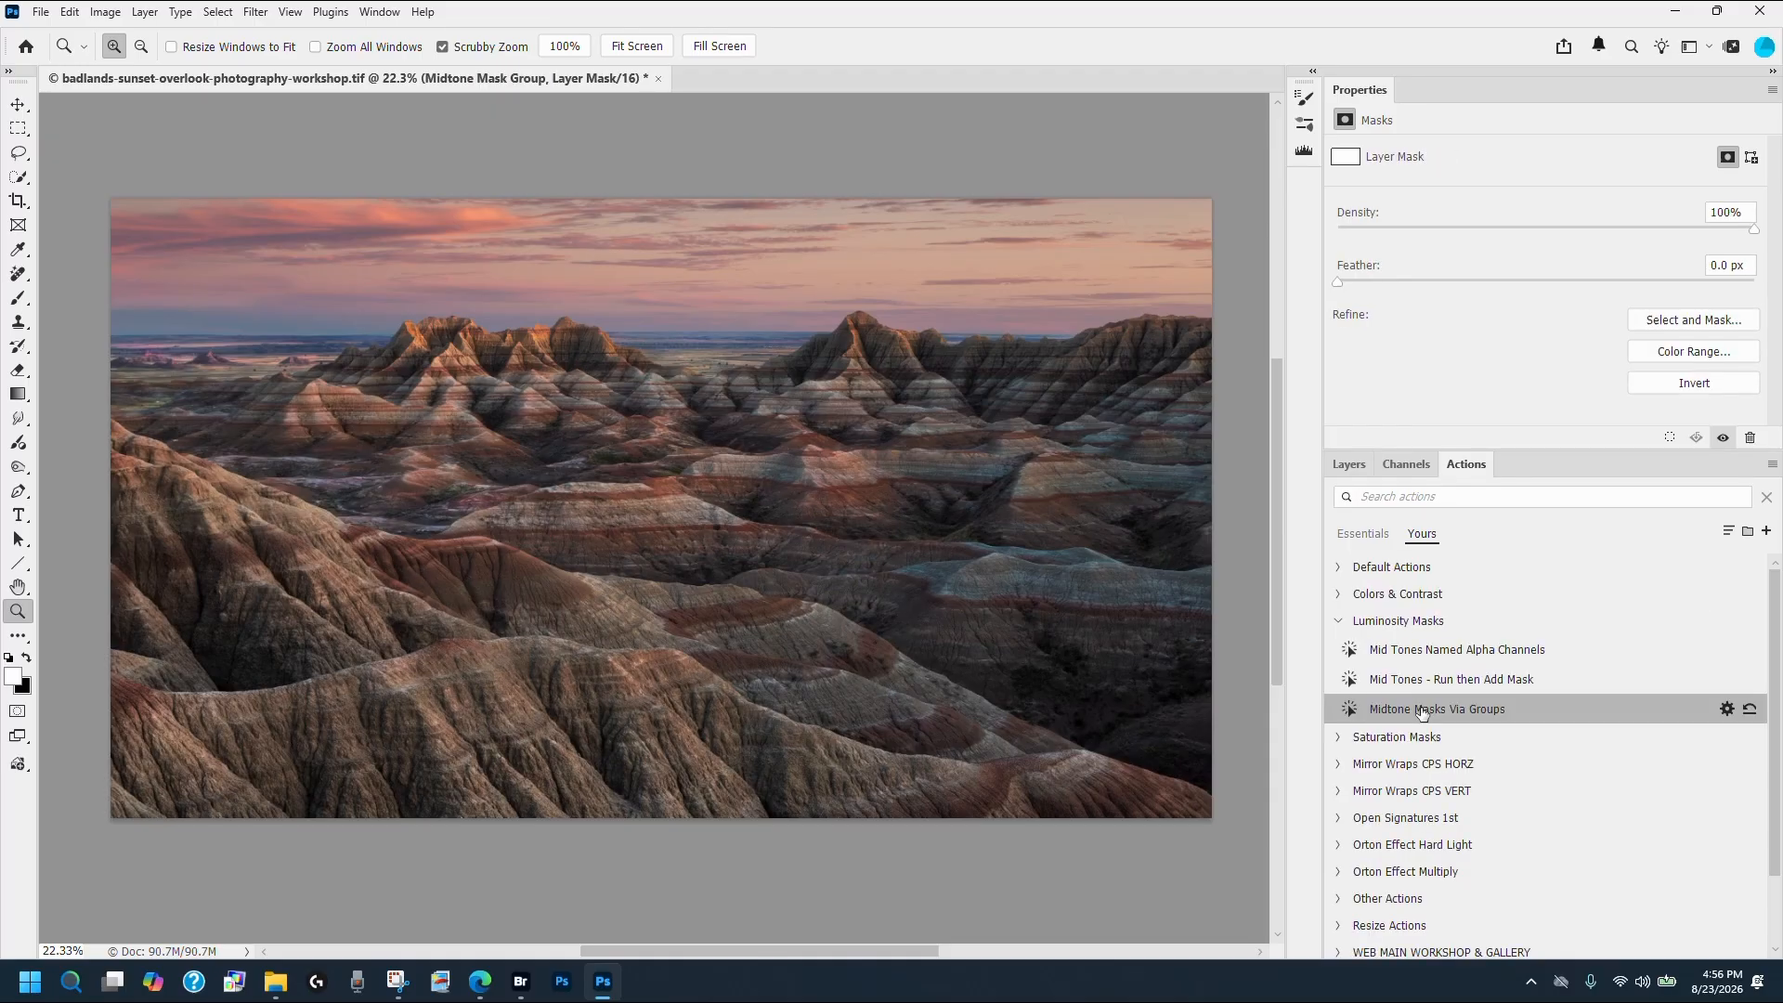
left_click(1348, 467)
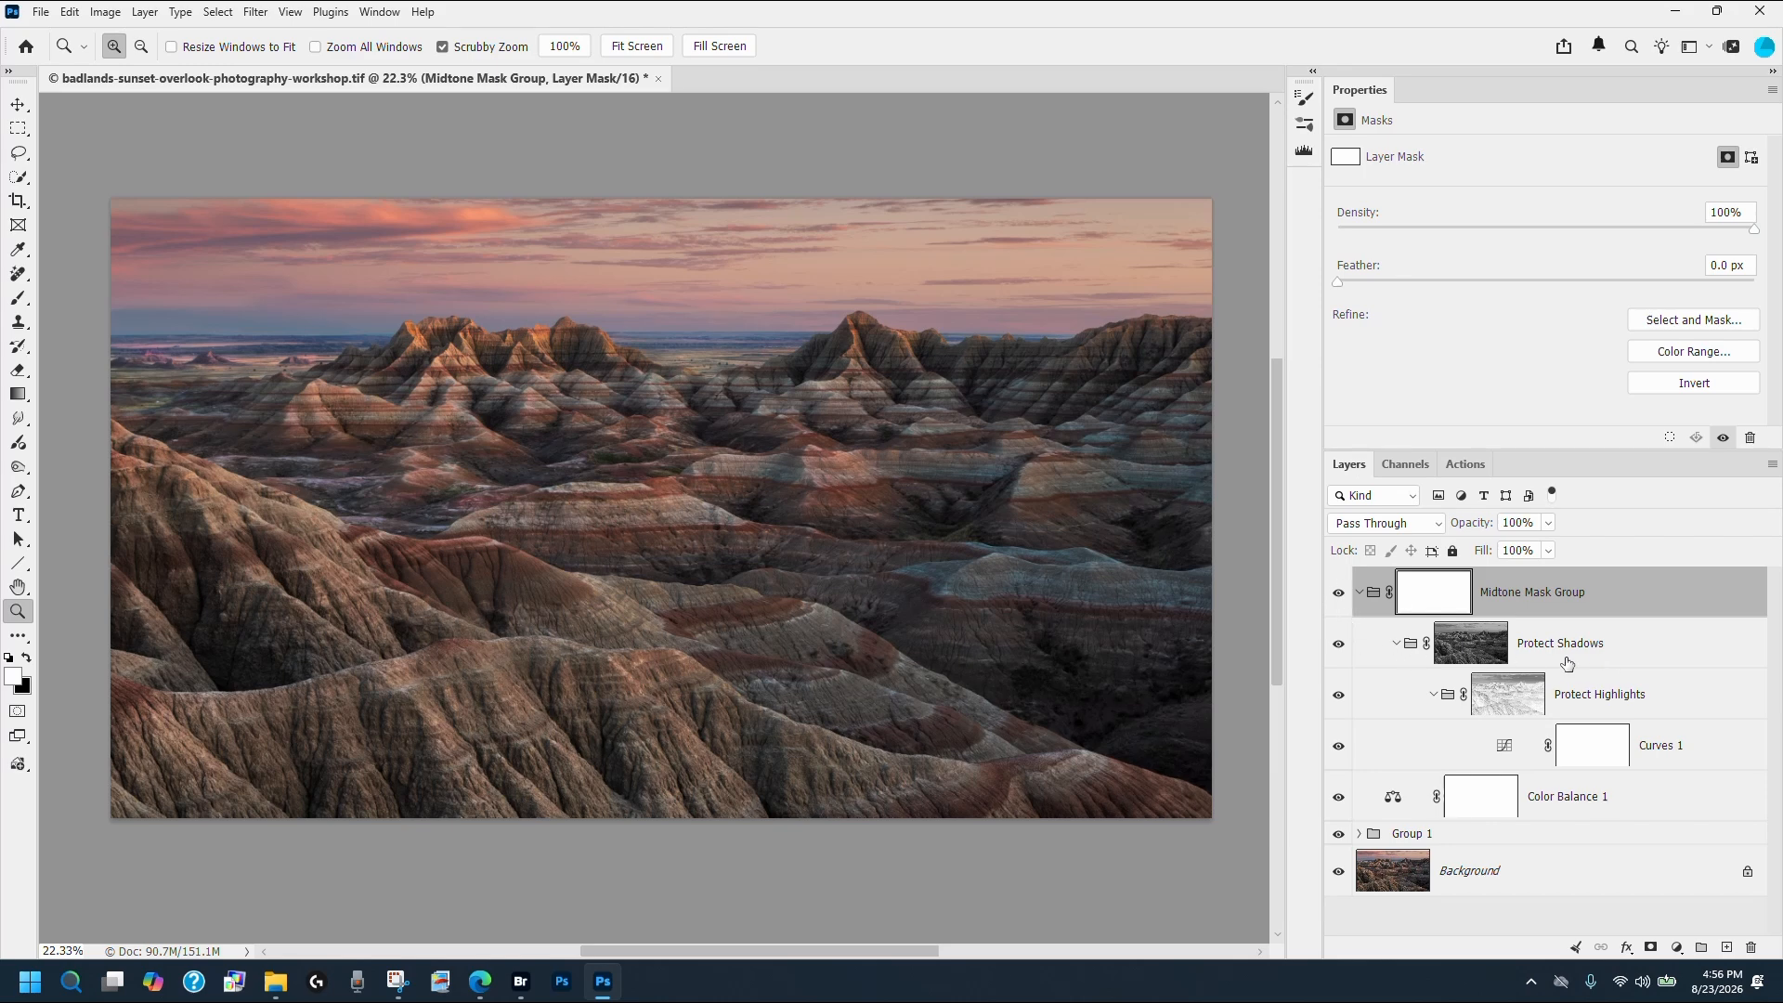
left_click(1360, 592)
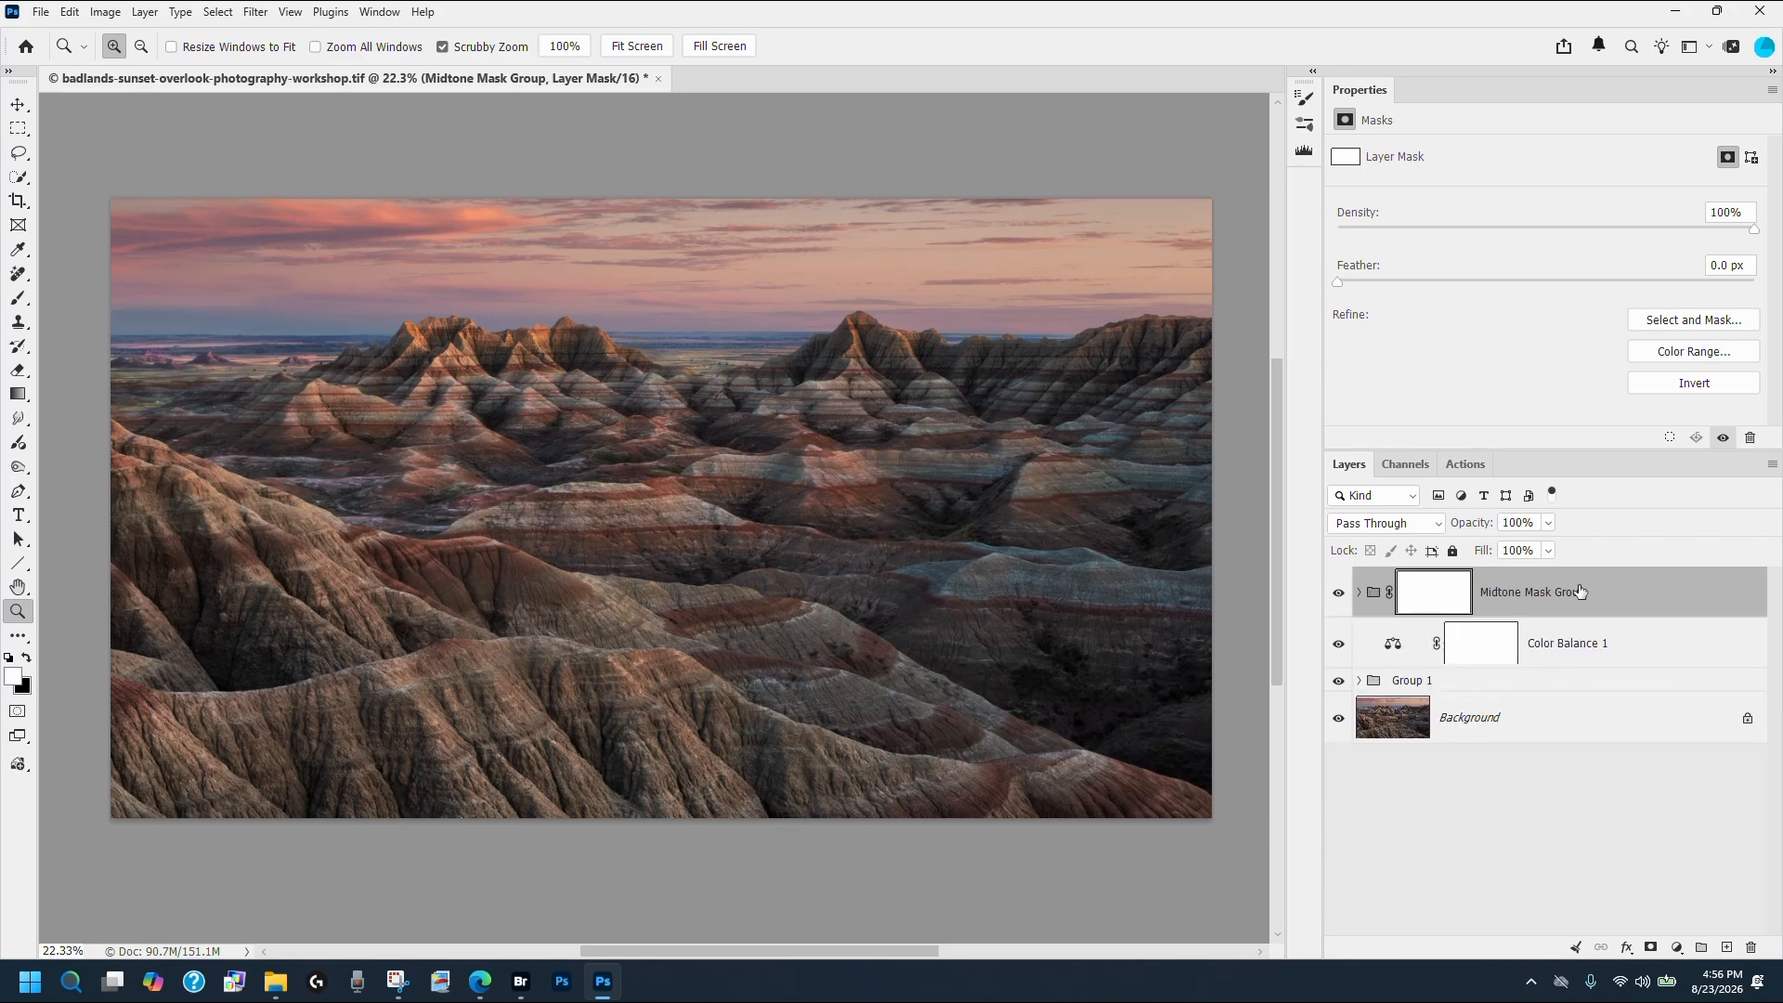
left_click_drag(1583, 592, 1753, 949)
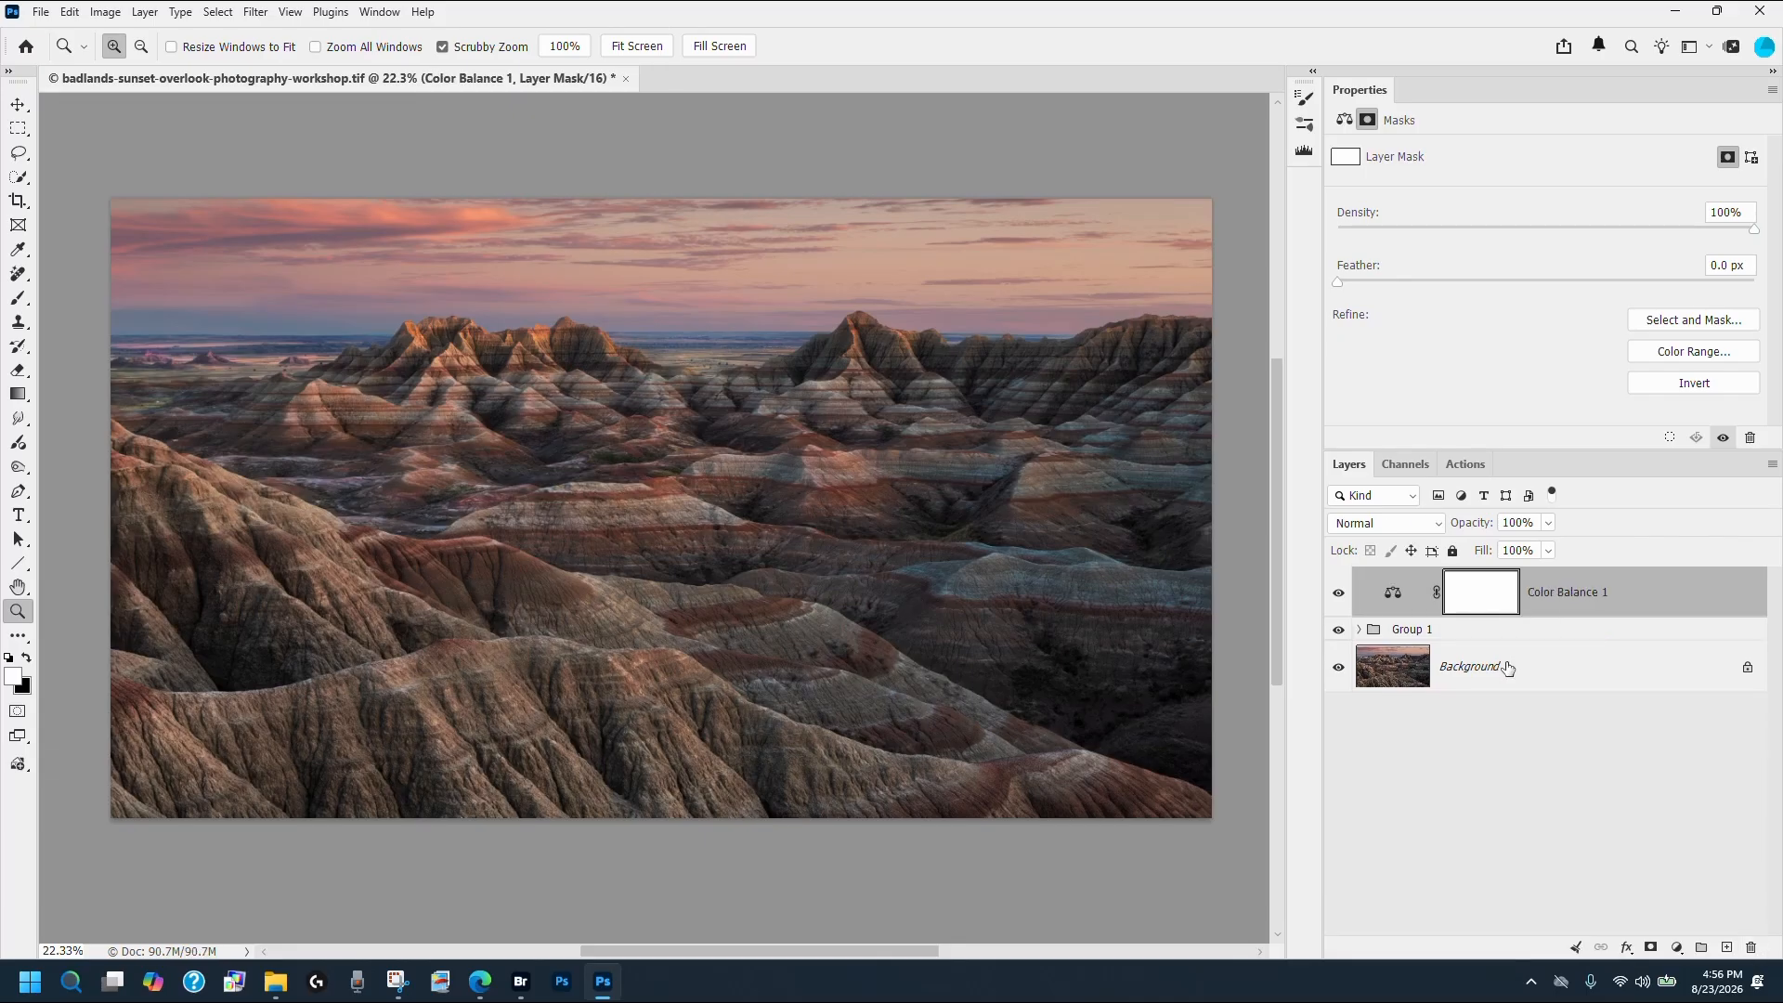
Run the Midtone Masks Via Groups action with the Background layer selected.
left_click(1508, 662)
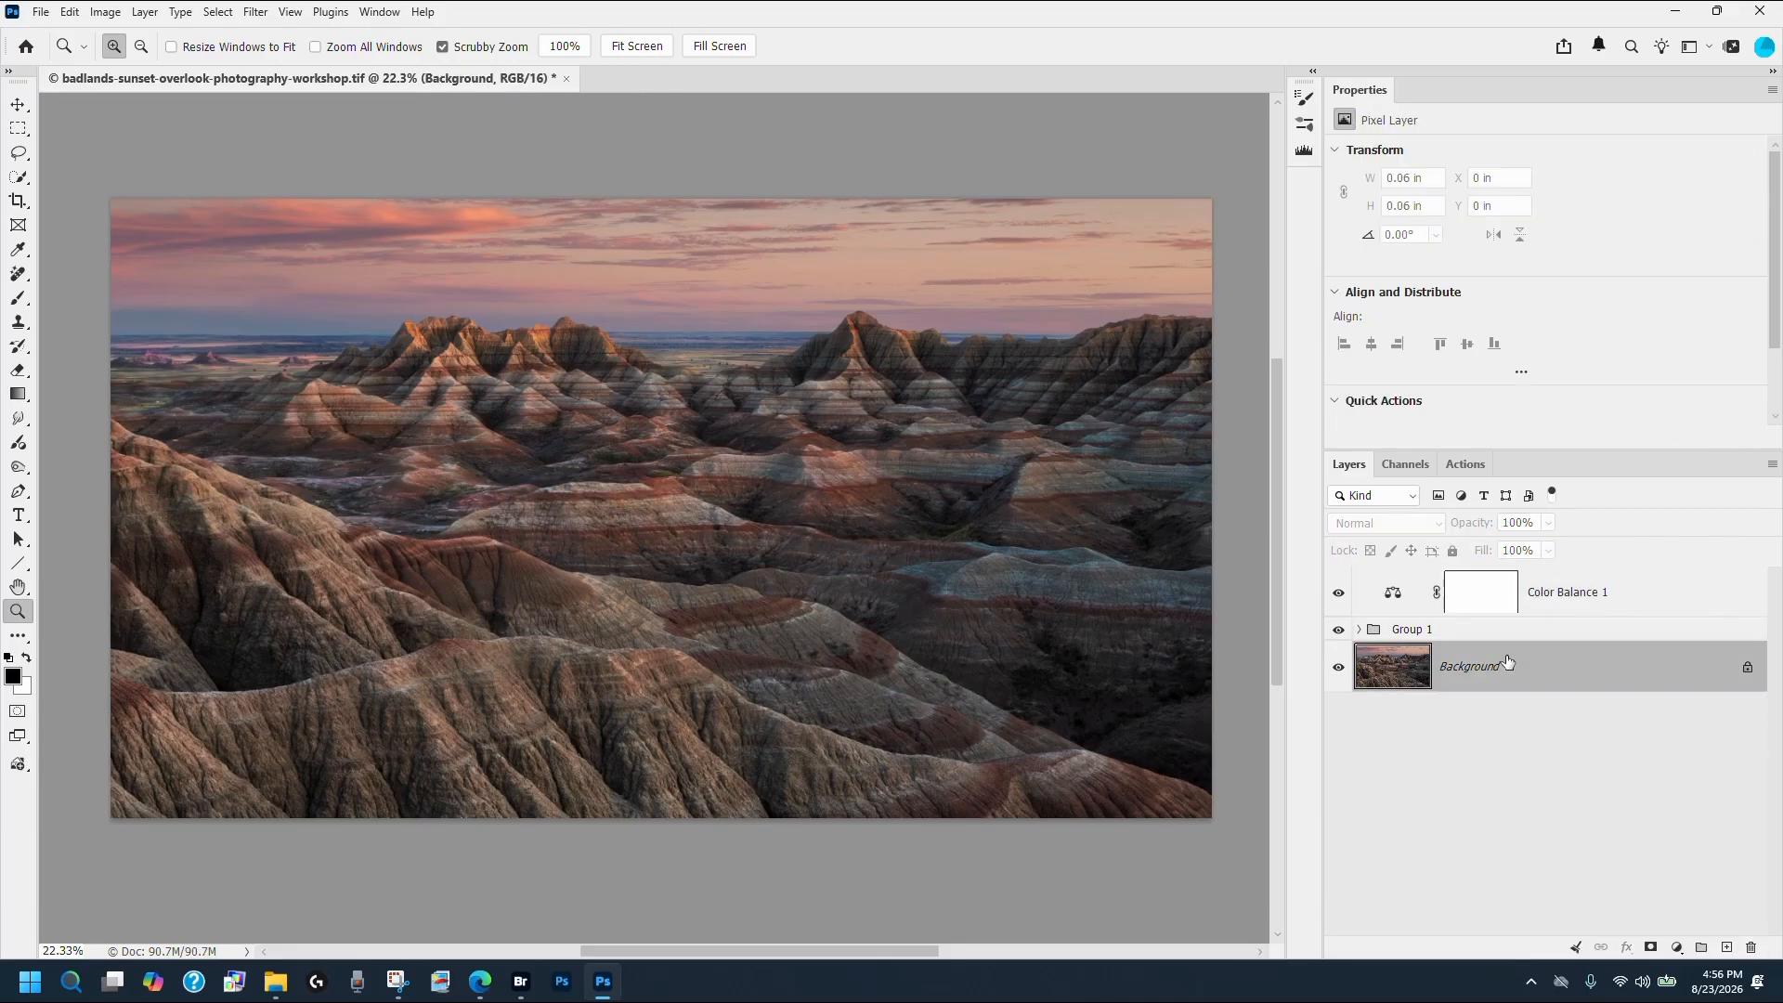
left_click(1466, 464)
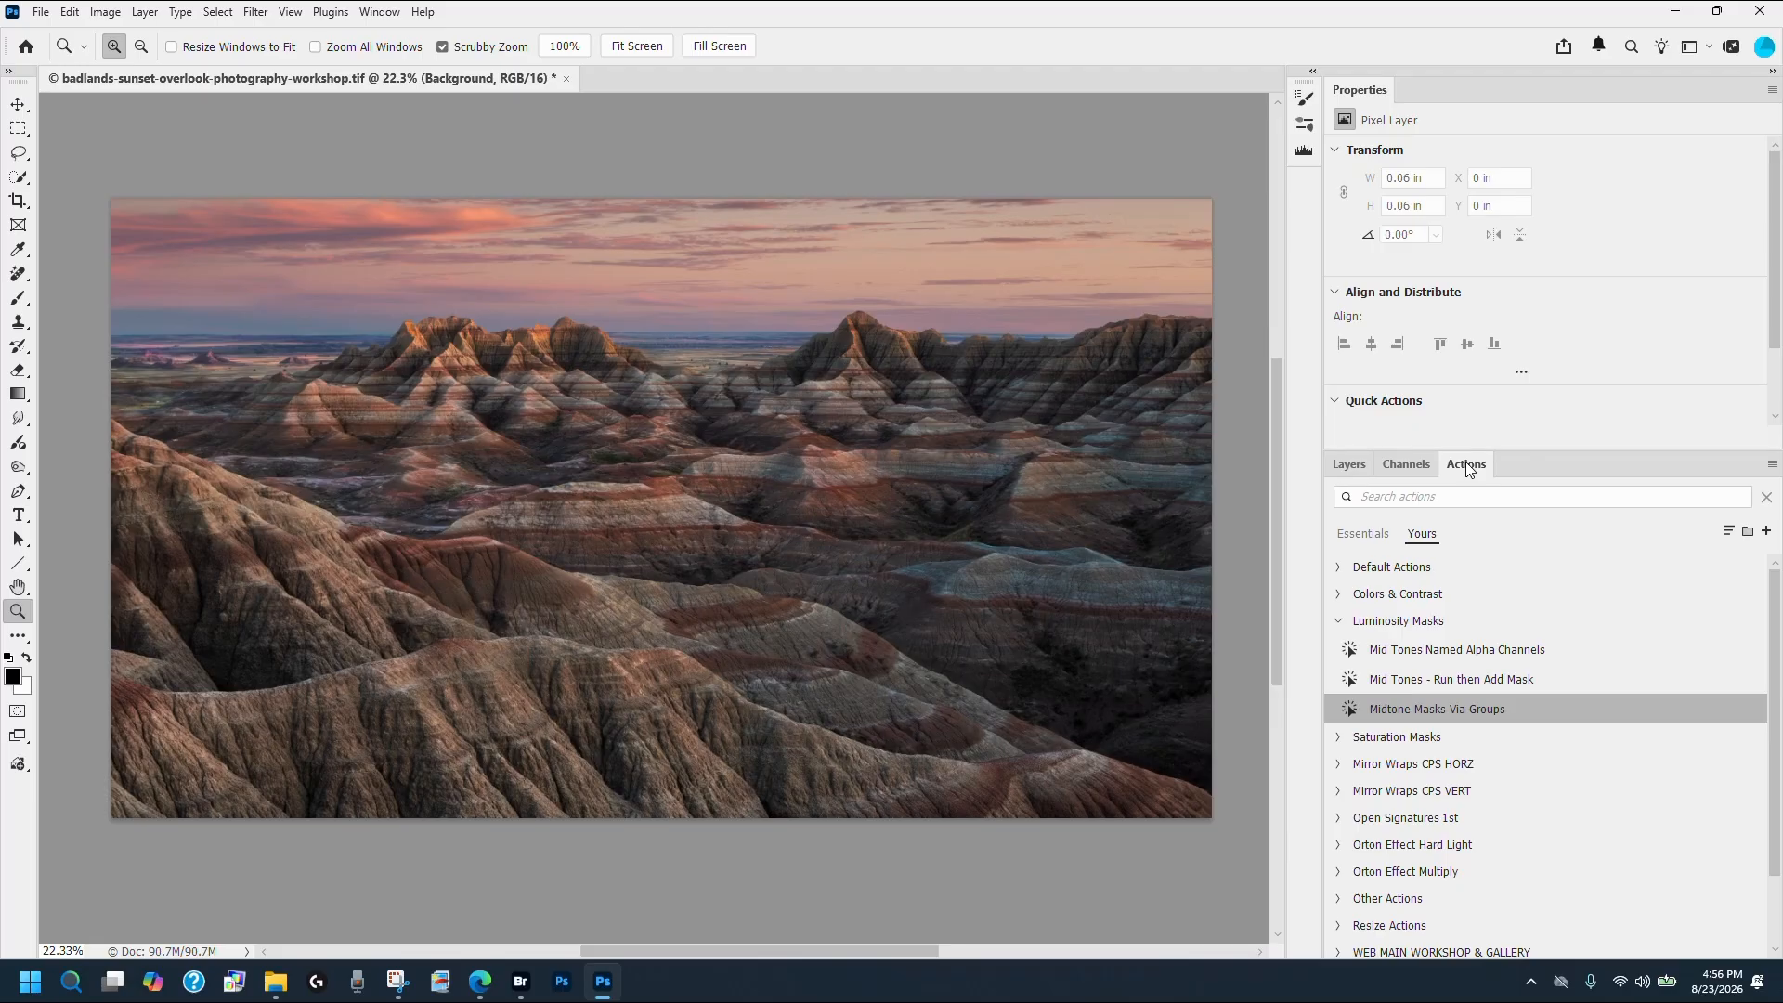
double_click(1434, 708)
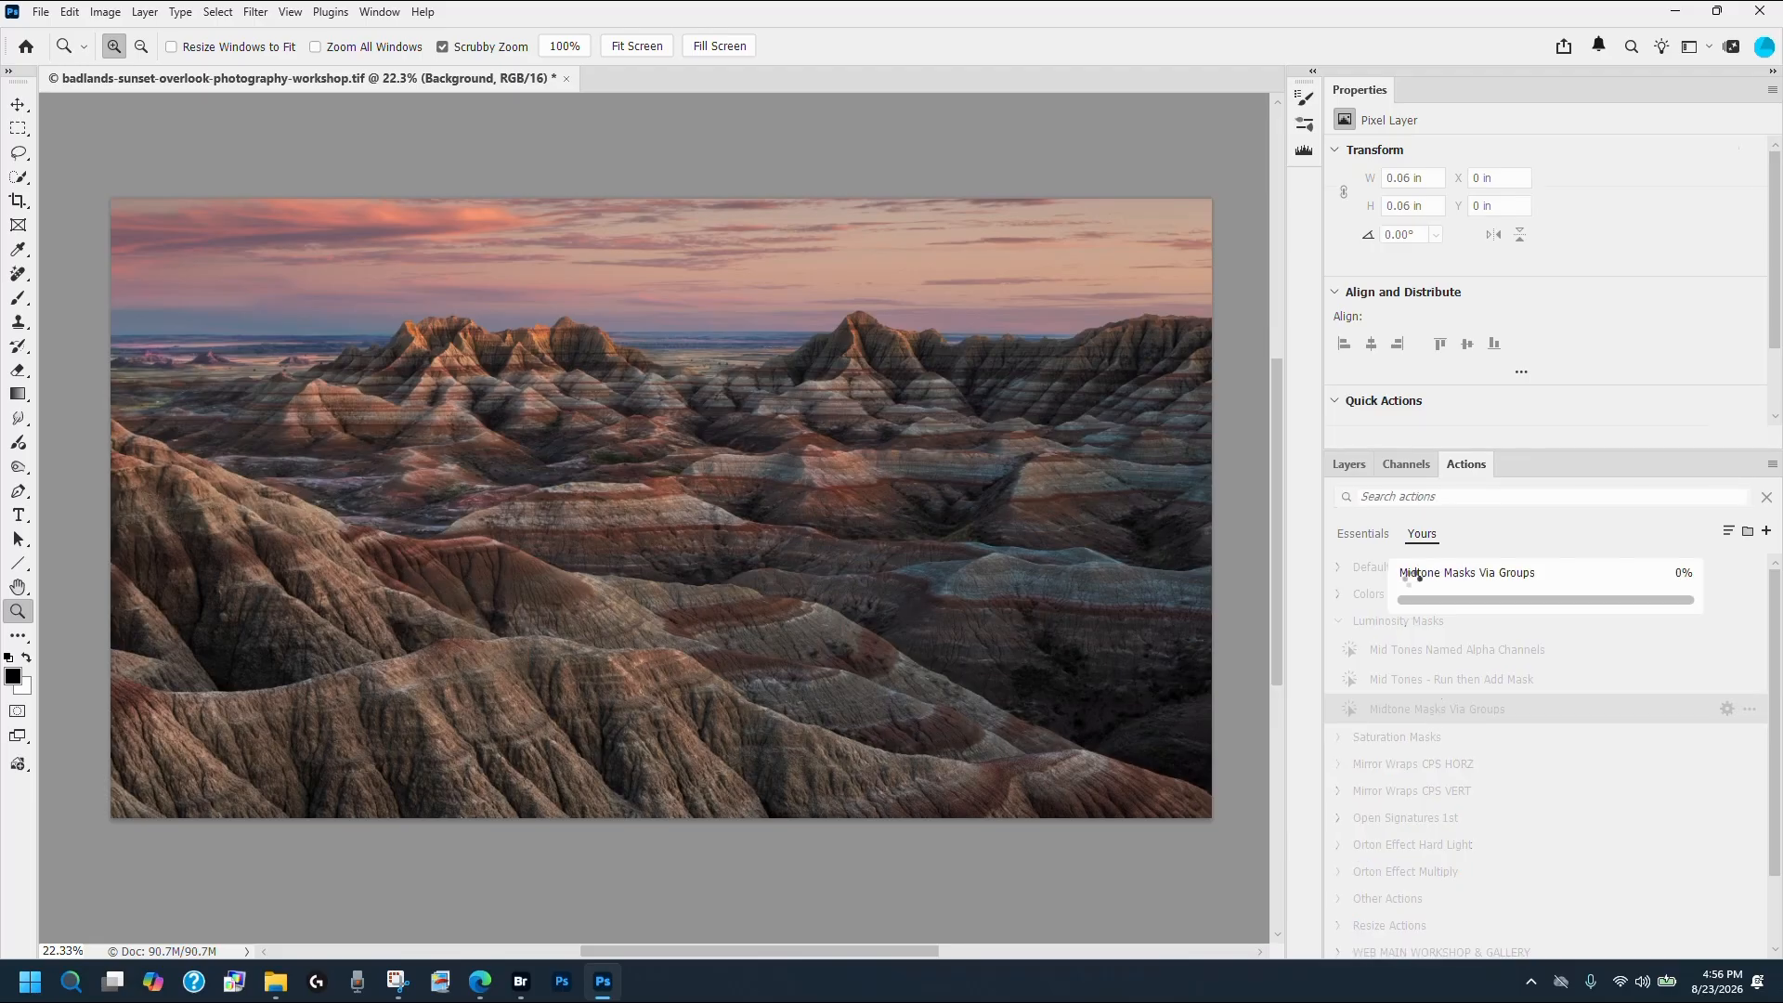
Collapse the Midtone Mask Group built above the Background layer and delete it with its contents.
left_click(1348, 466)
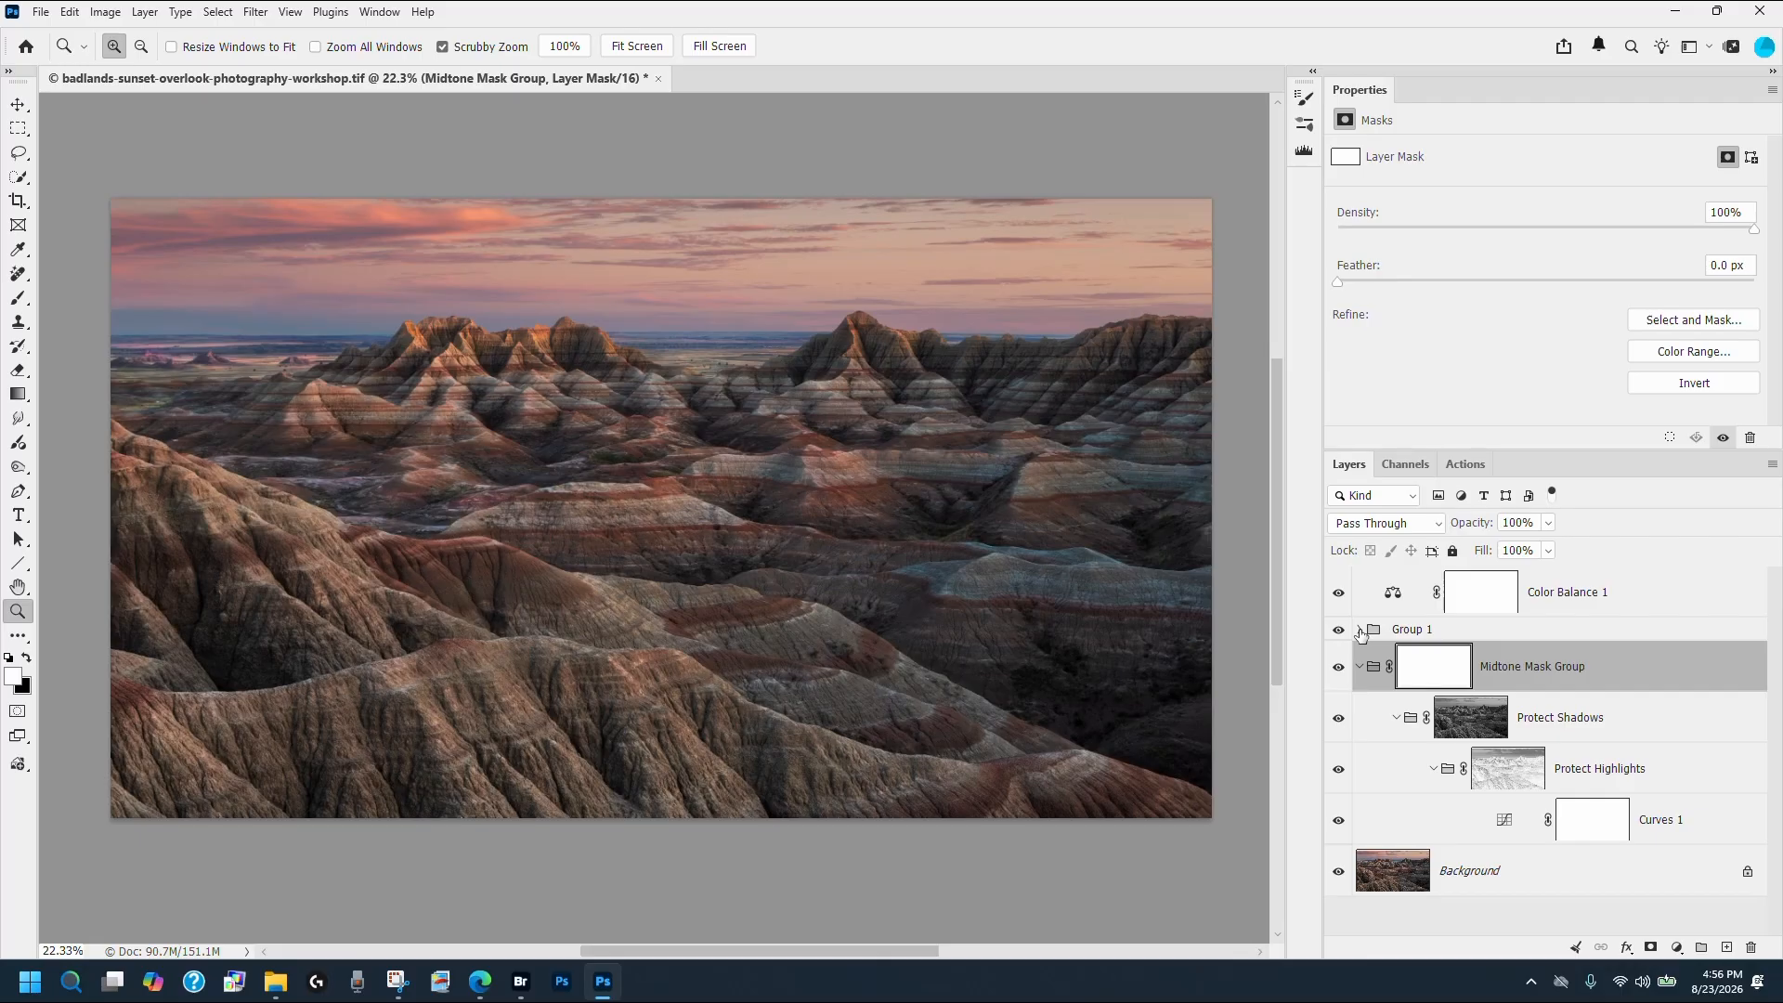
left_click(1360, 667)
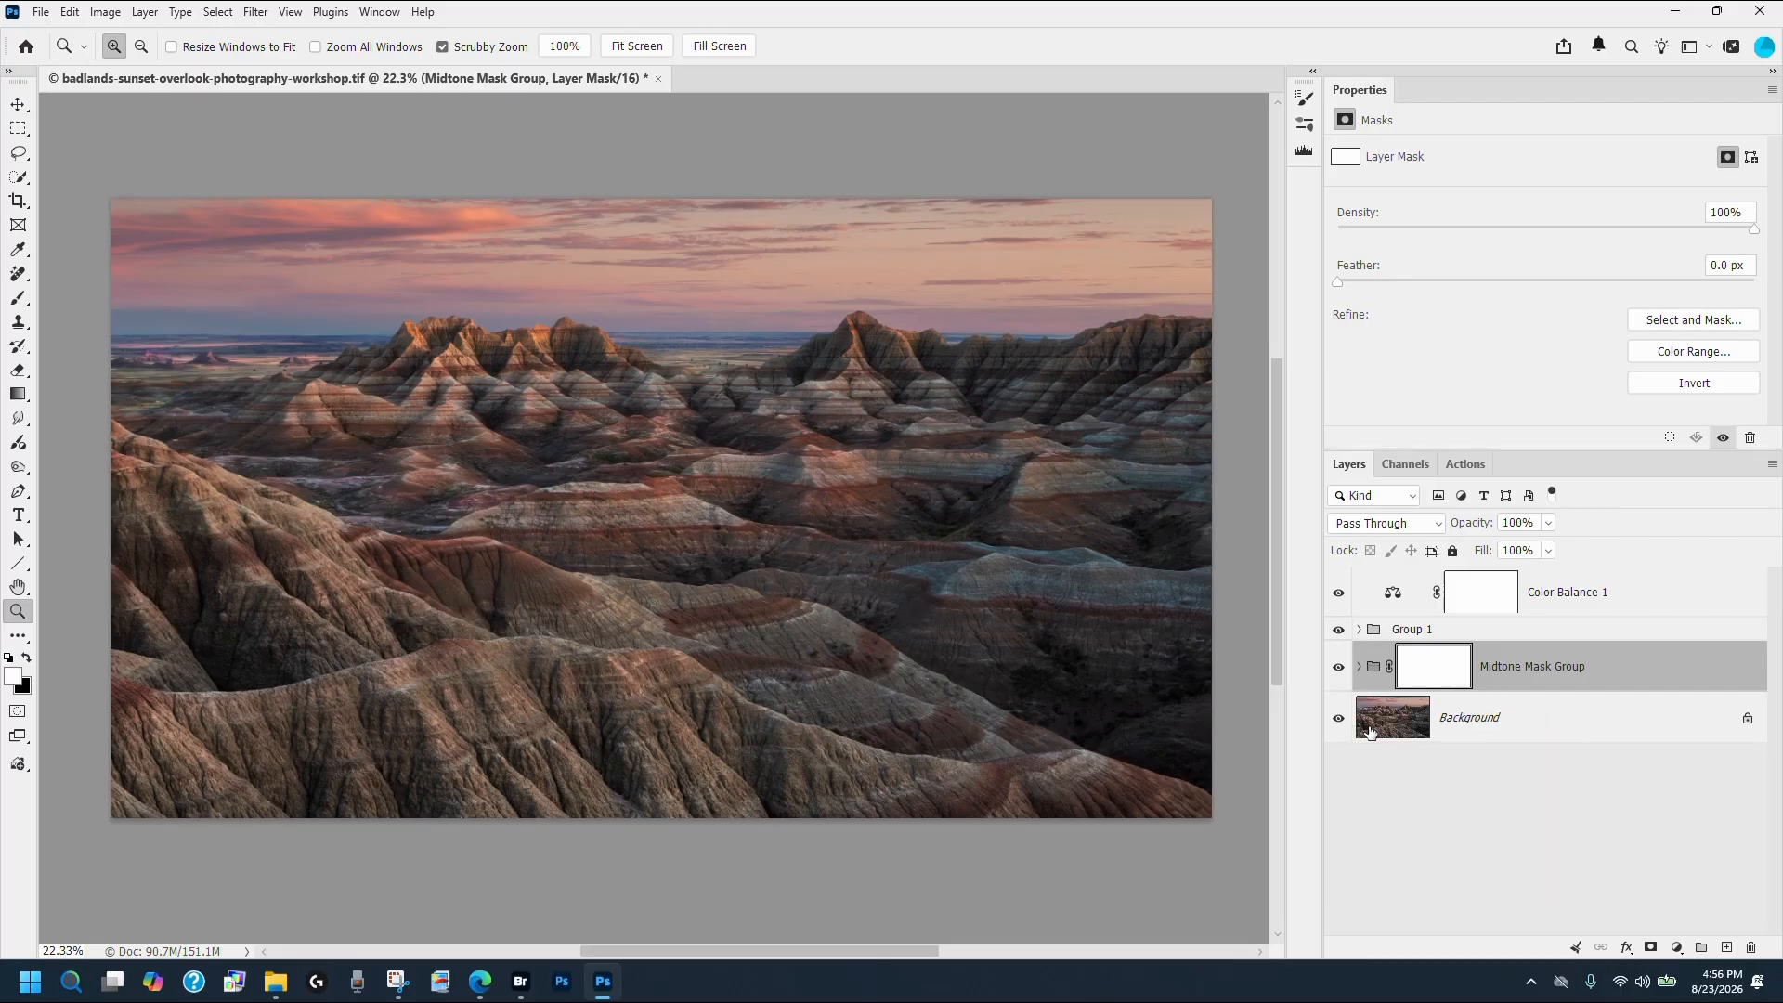
left_click_drag(1587, 670, 1751, 947)
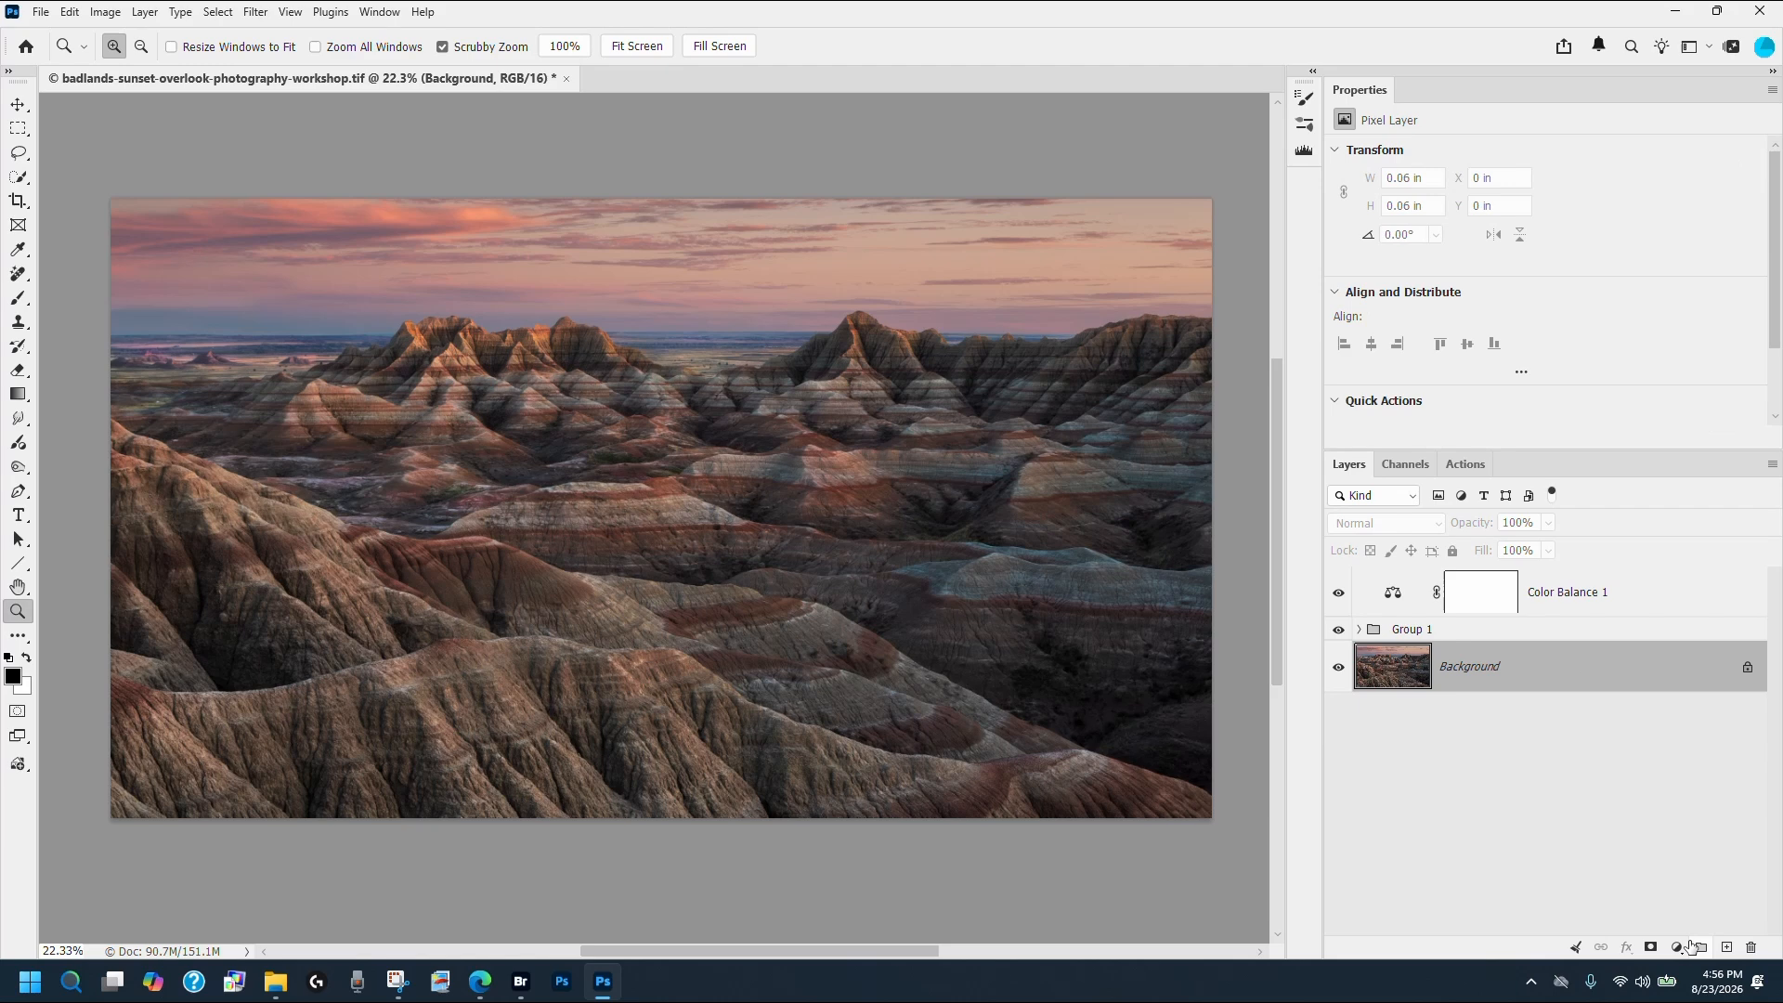
Run the Midtone Masks Via Groups action with Channel Mixer 1 in Group 1 selected, and check the nested group it builds.
left_click(1357, 630)
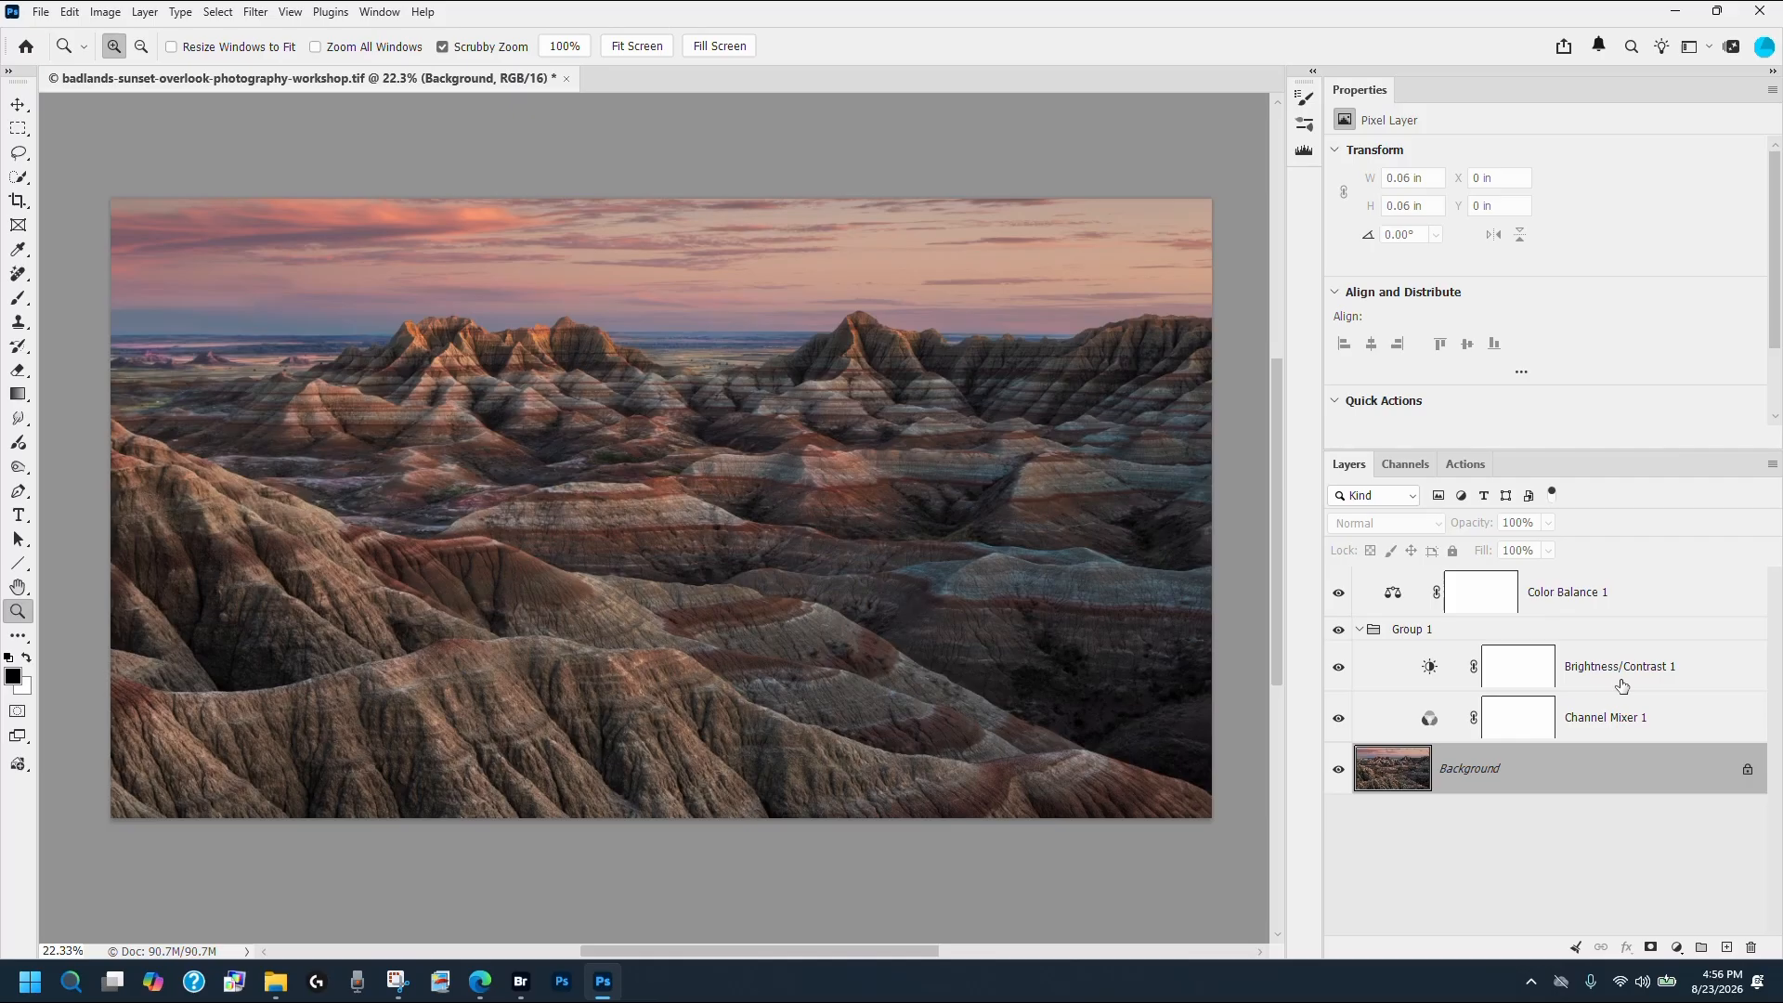
left_click(1604, 720)
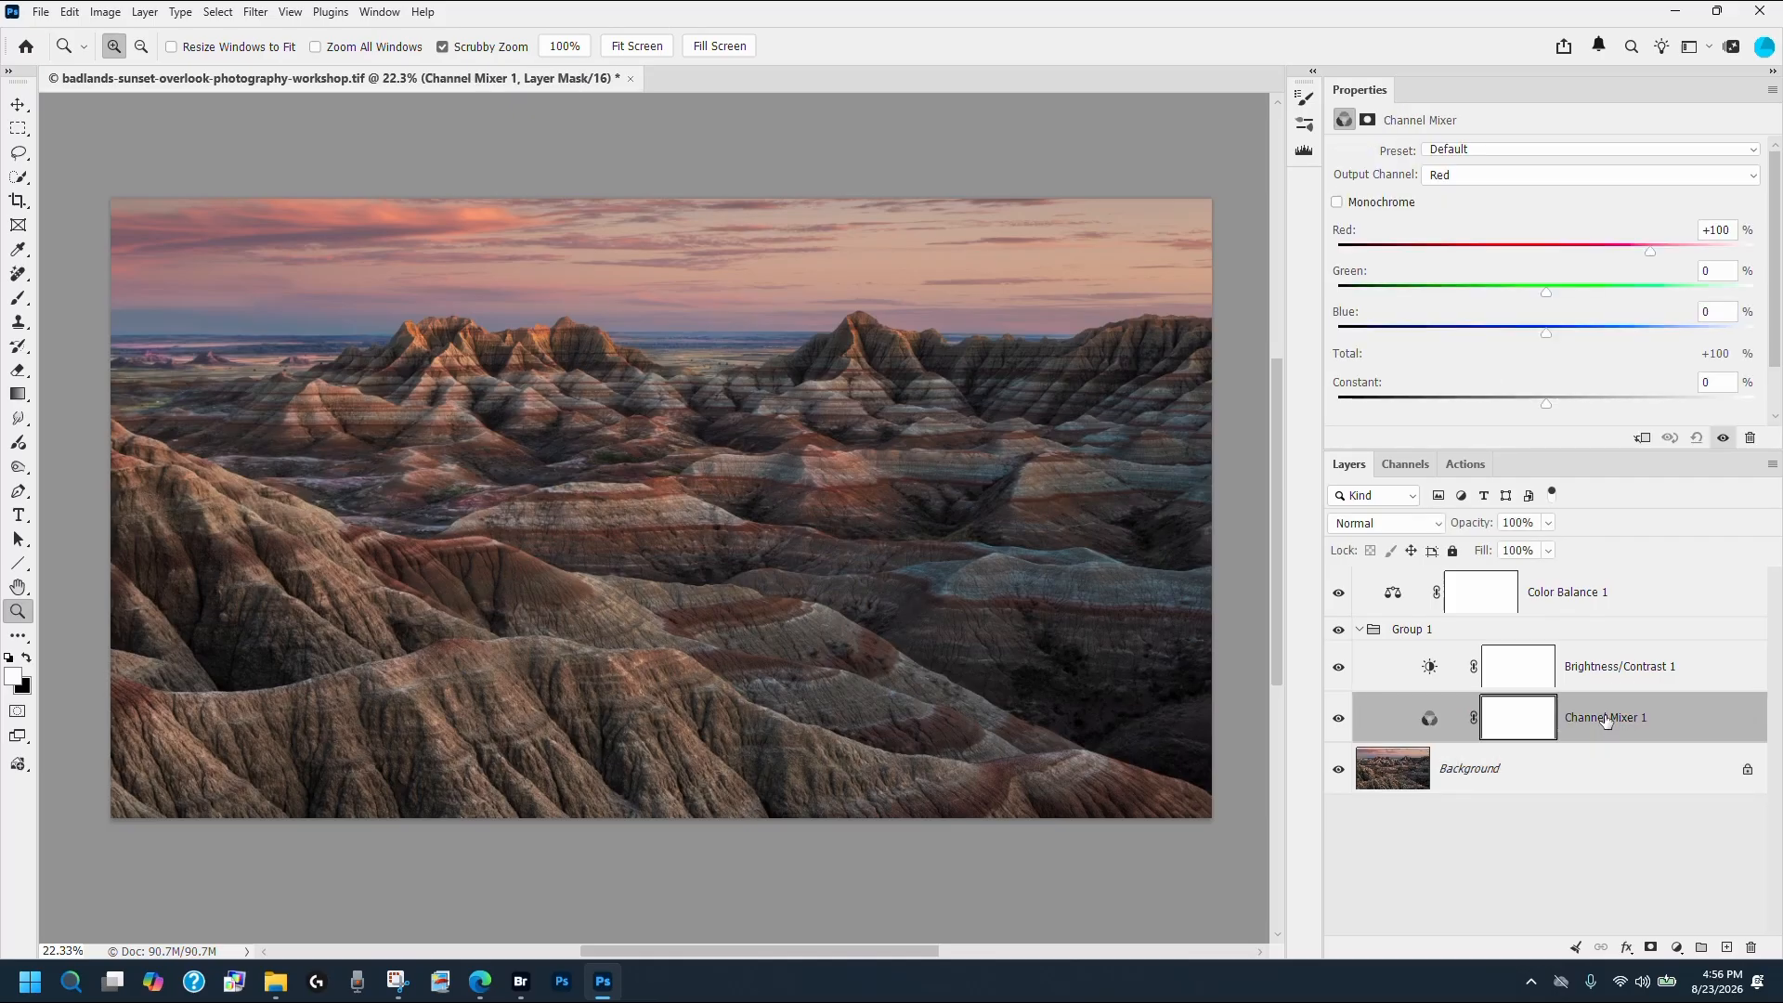
left_click(1472, 466)
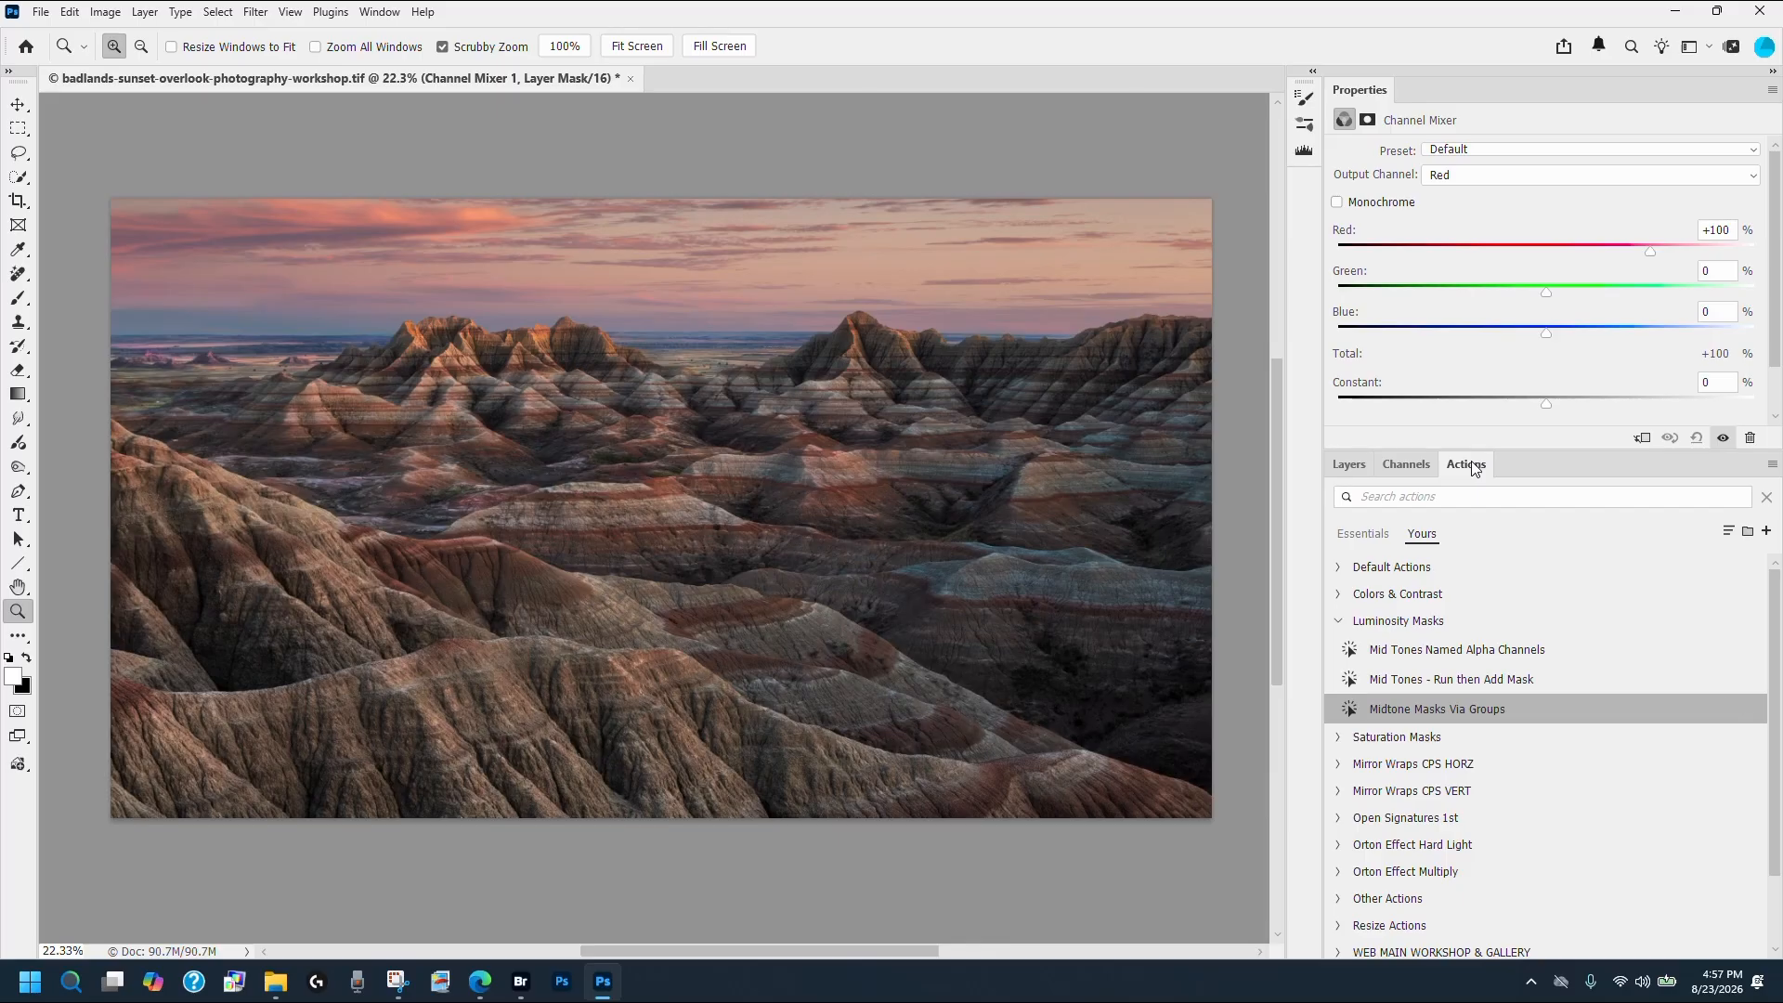
left_click(1410, 713)
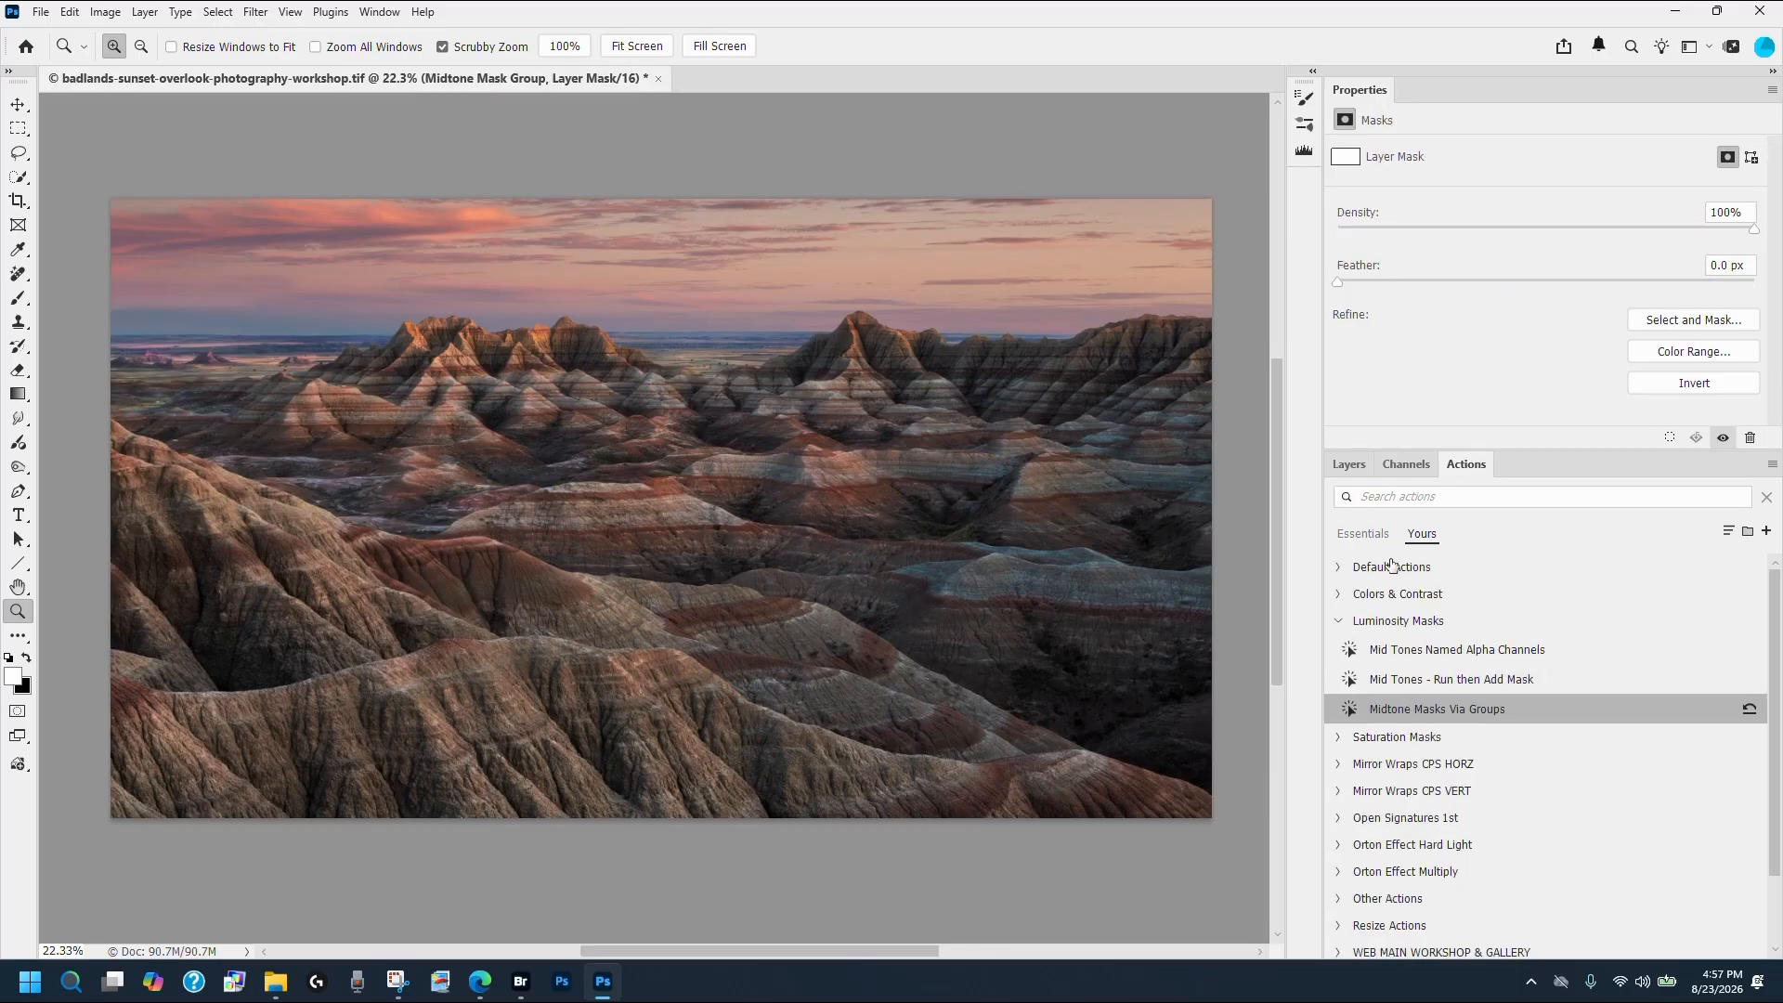
left_click(1348, 465)
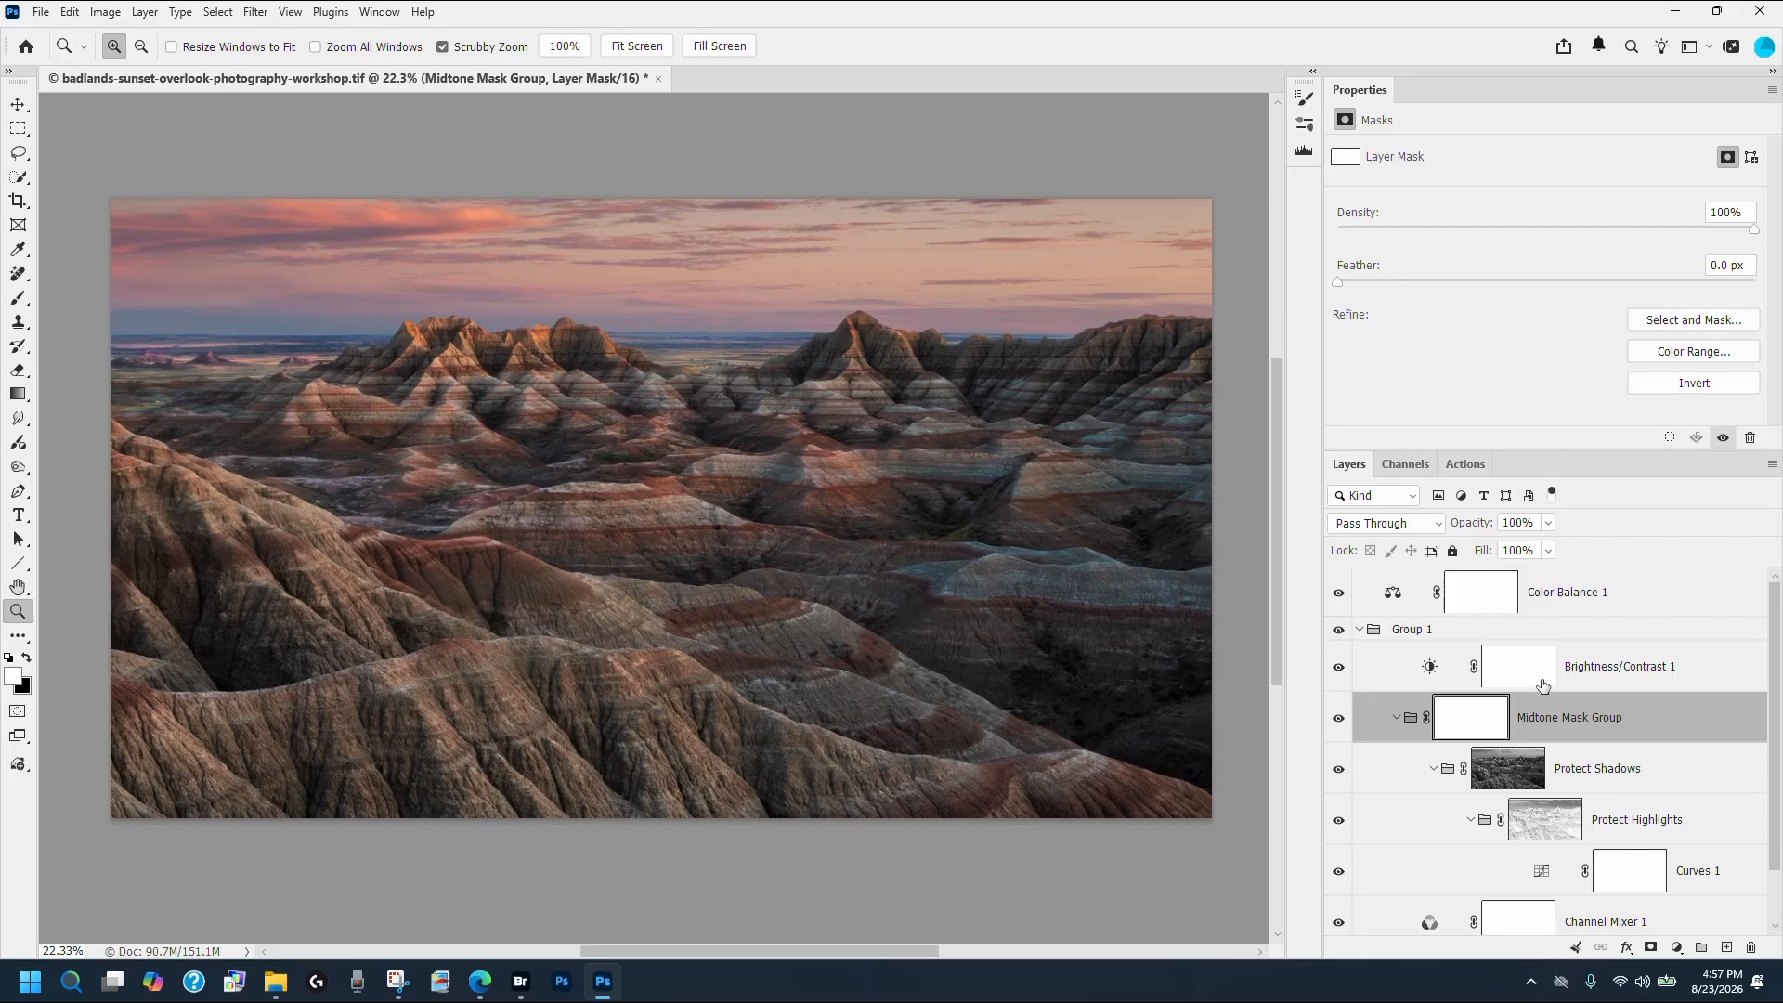
left_click(1396, 717)
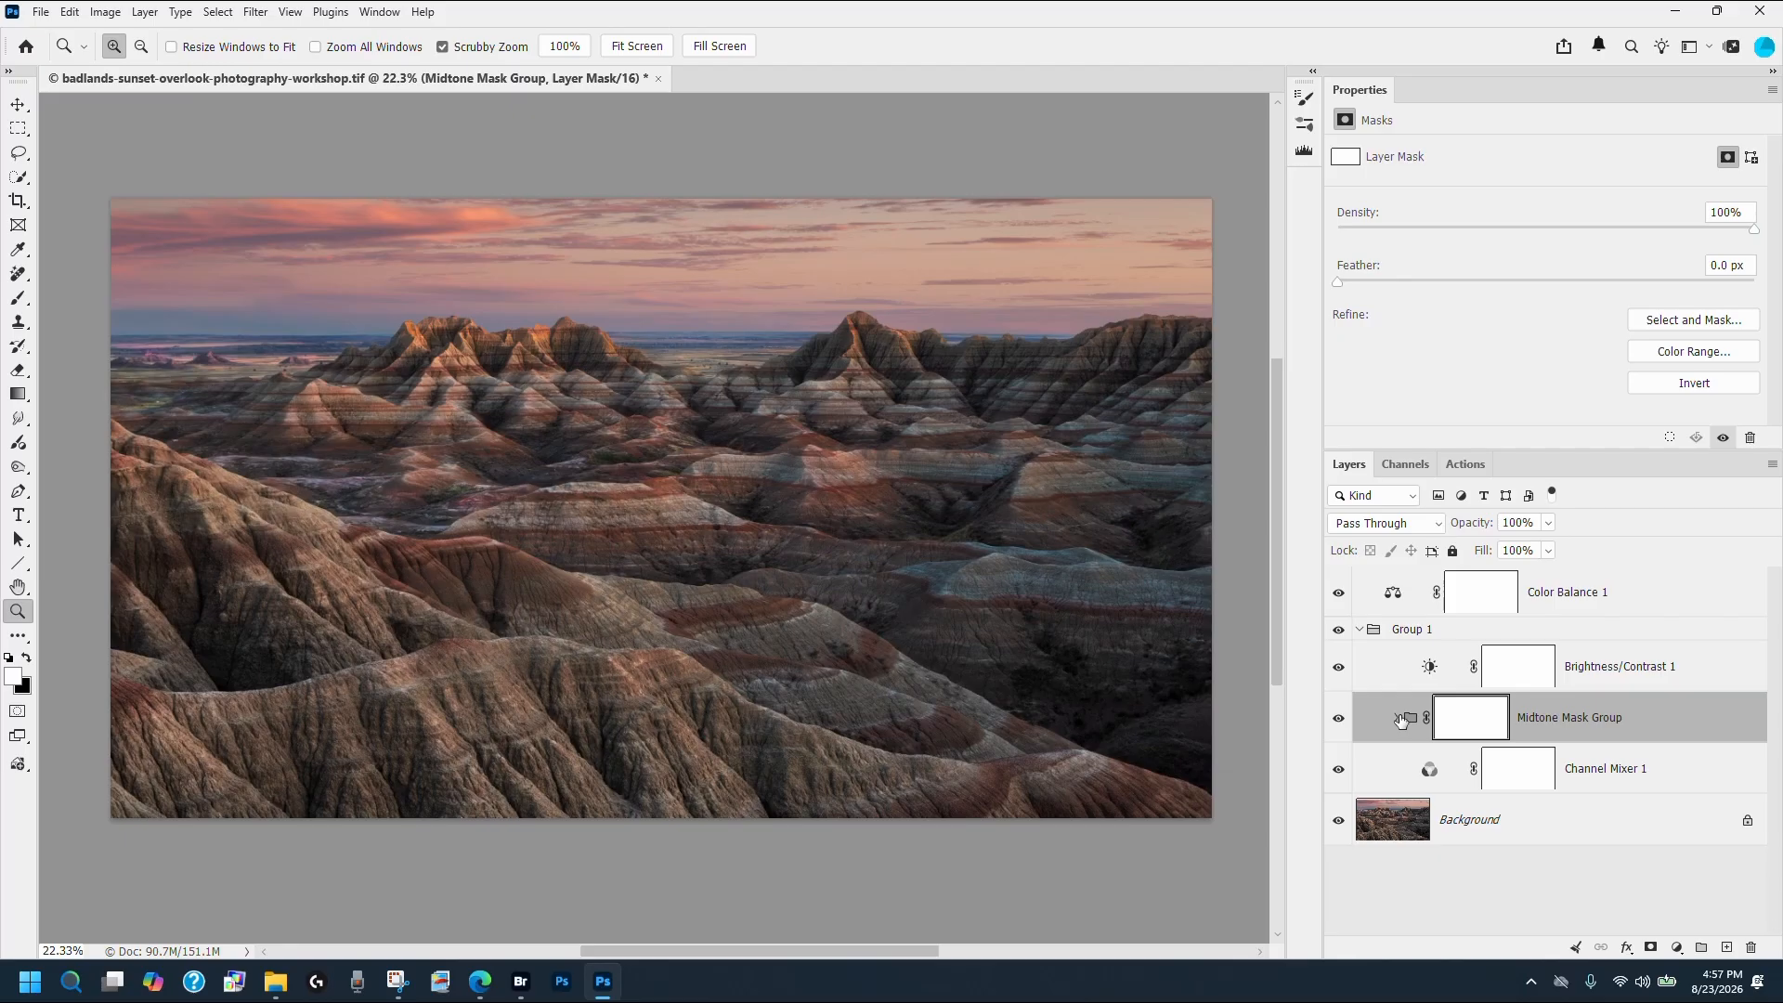
left_click(1397, 717)
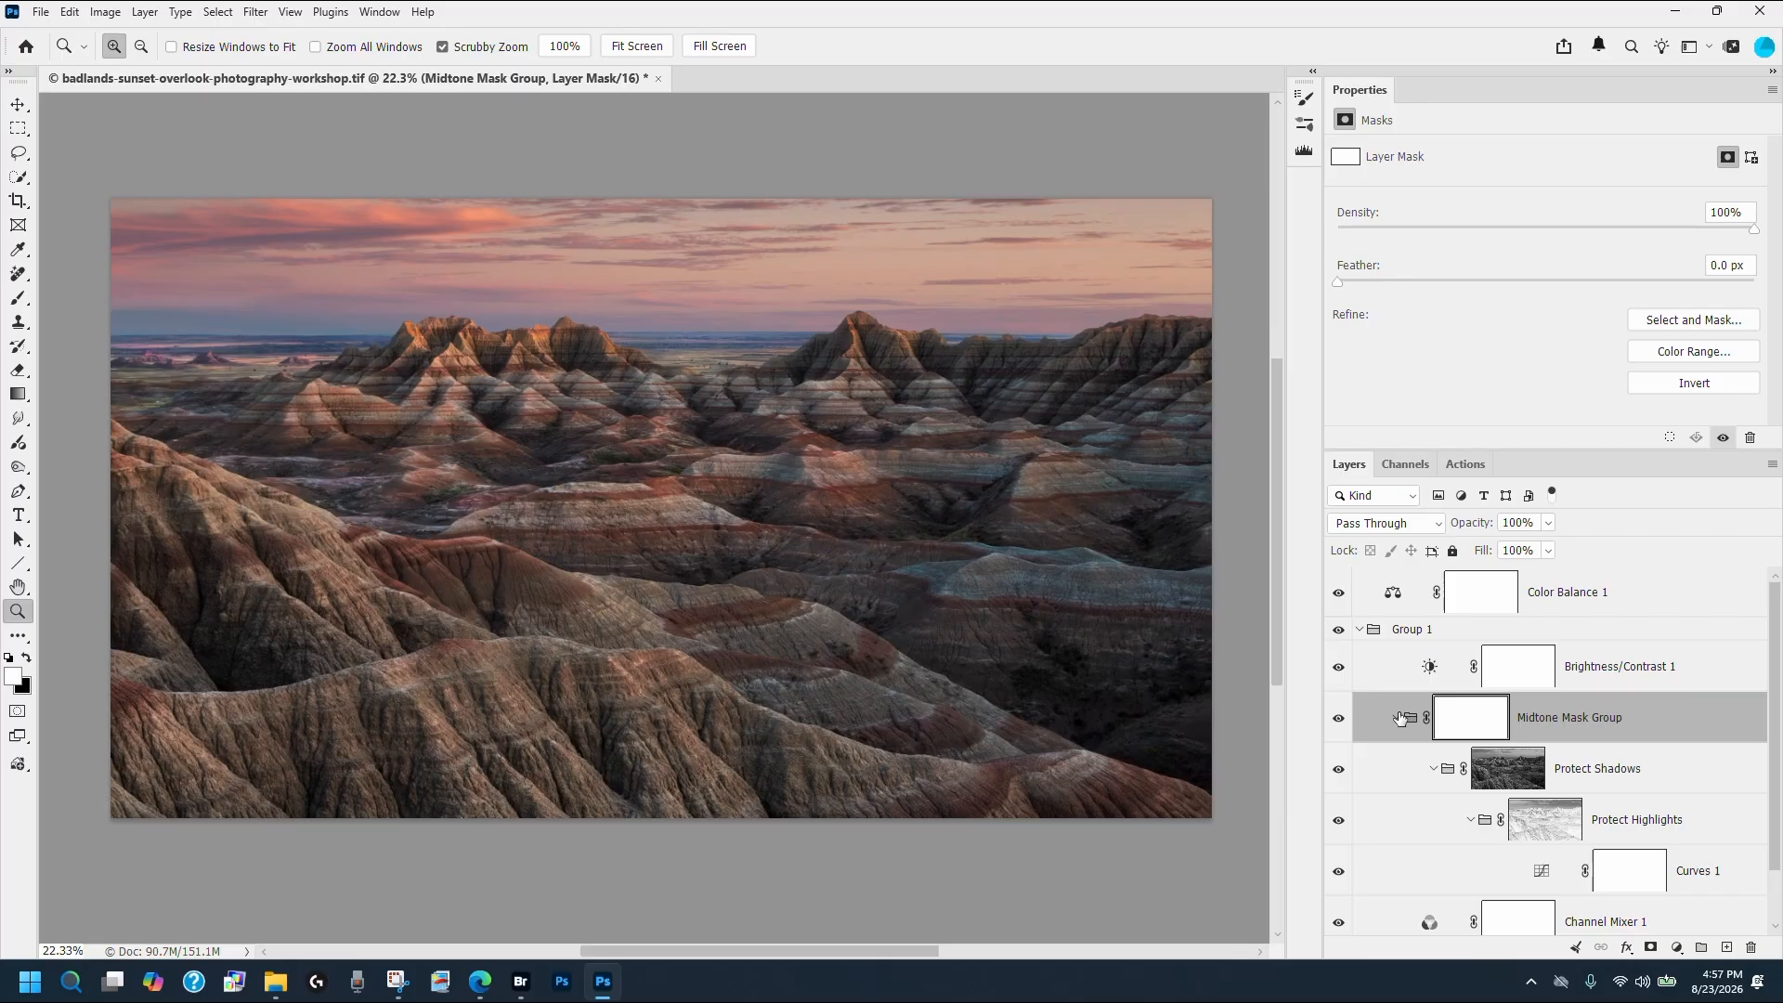
Brighten the midtones with the Curves 1 layer inside Protect Highlights by shaping its RGB curve to input 75, output 122.
left_click(1504, 777)
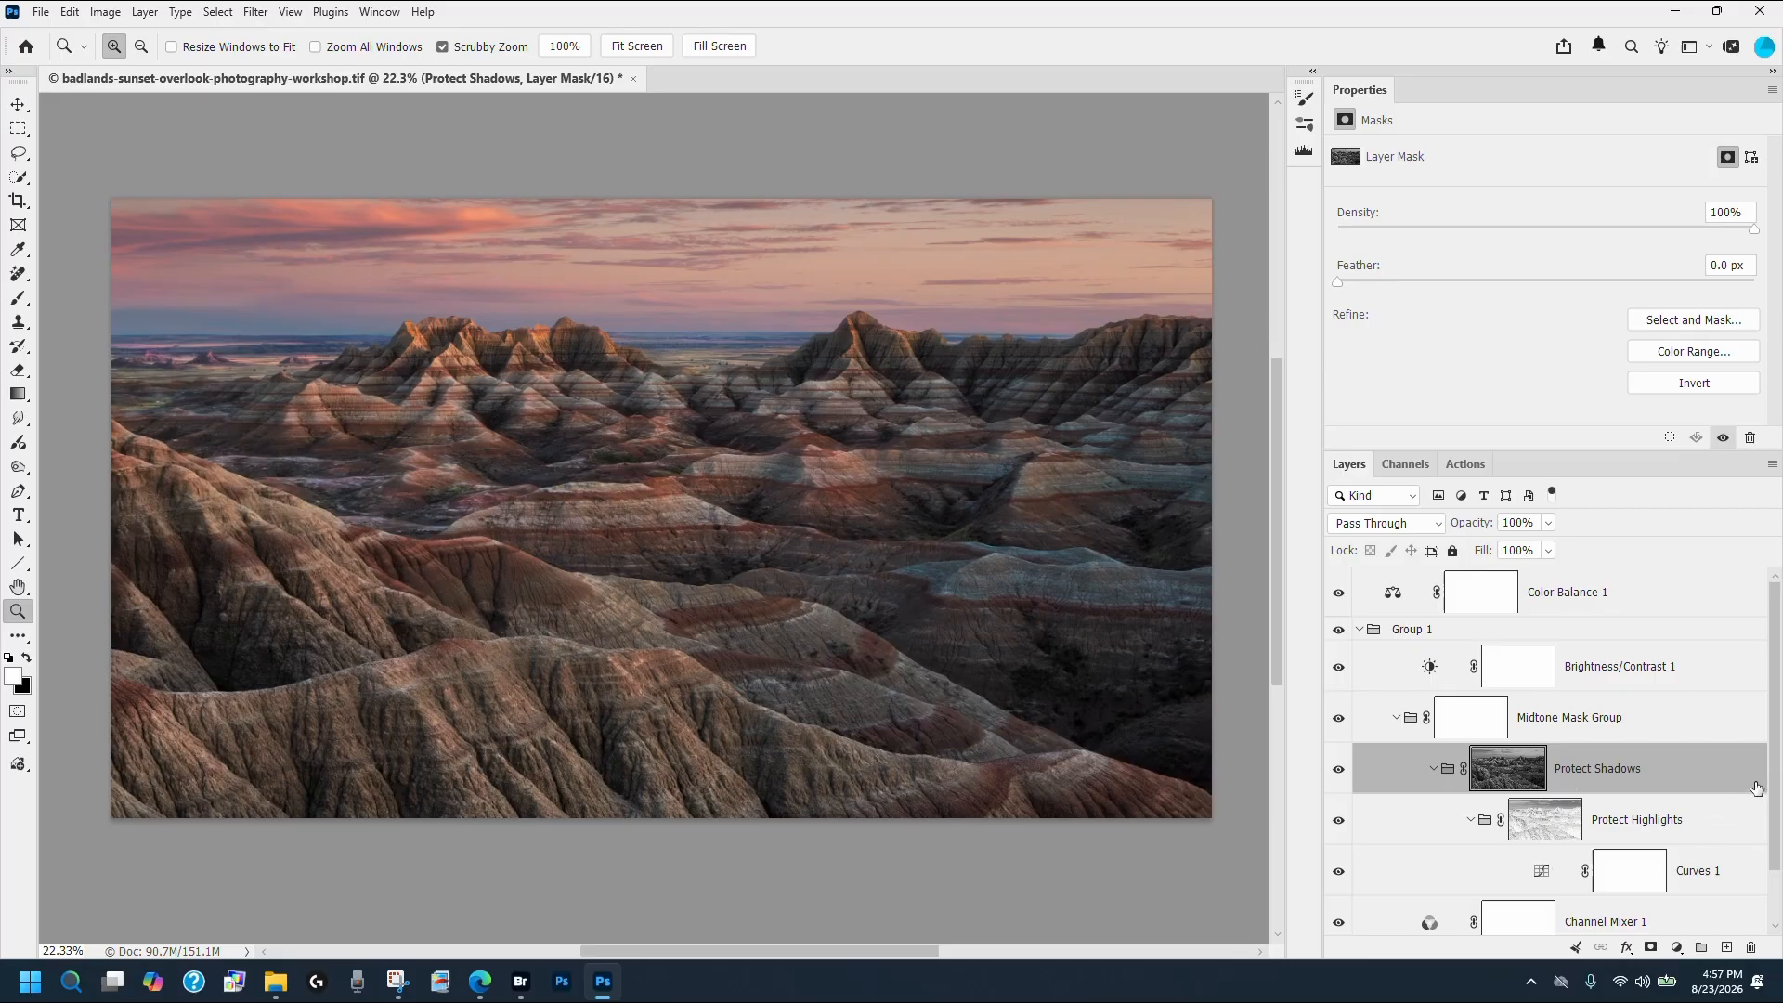
scroll(1775, 780, "down", 1)
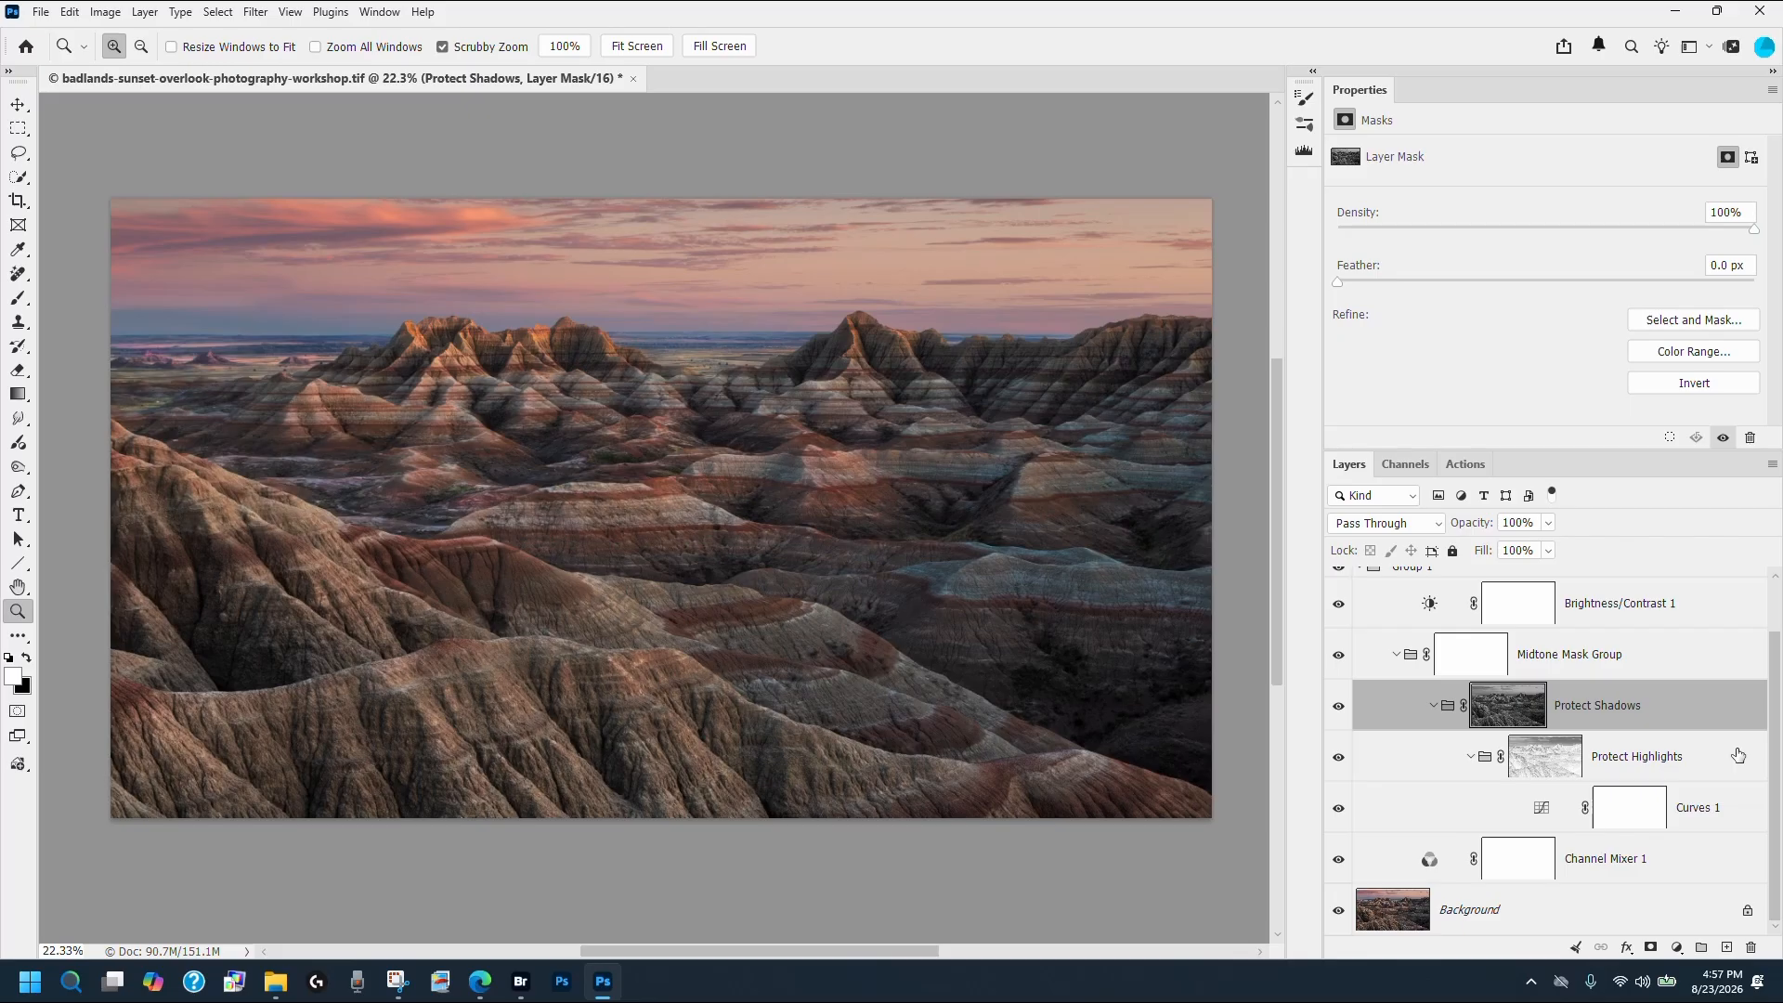
left_click(1634, 787)
left_click(1345, 119)
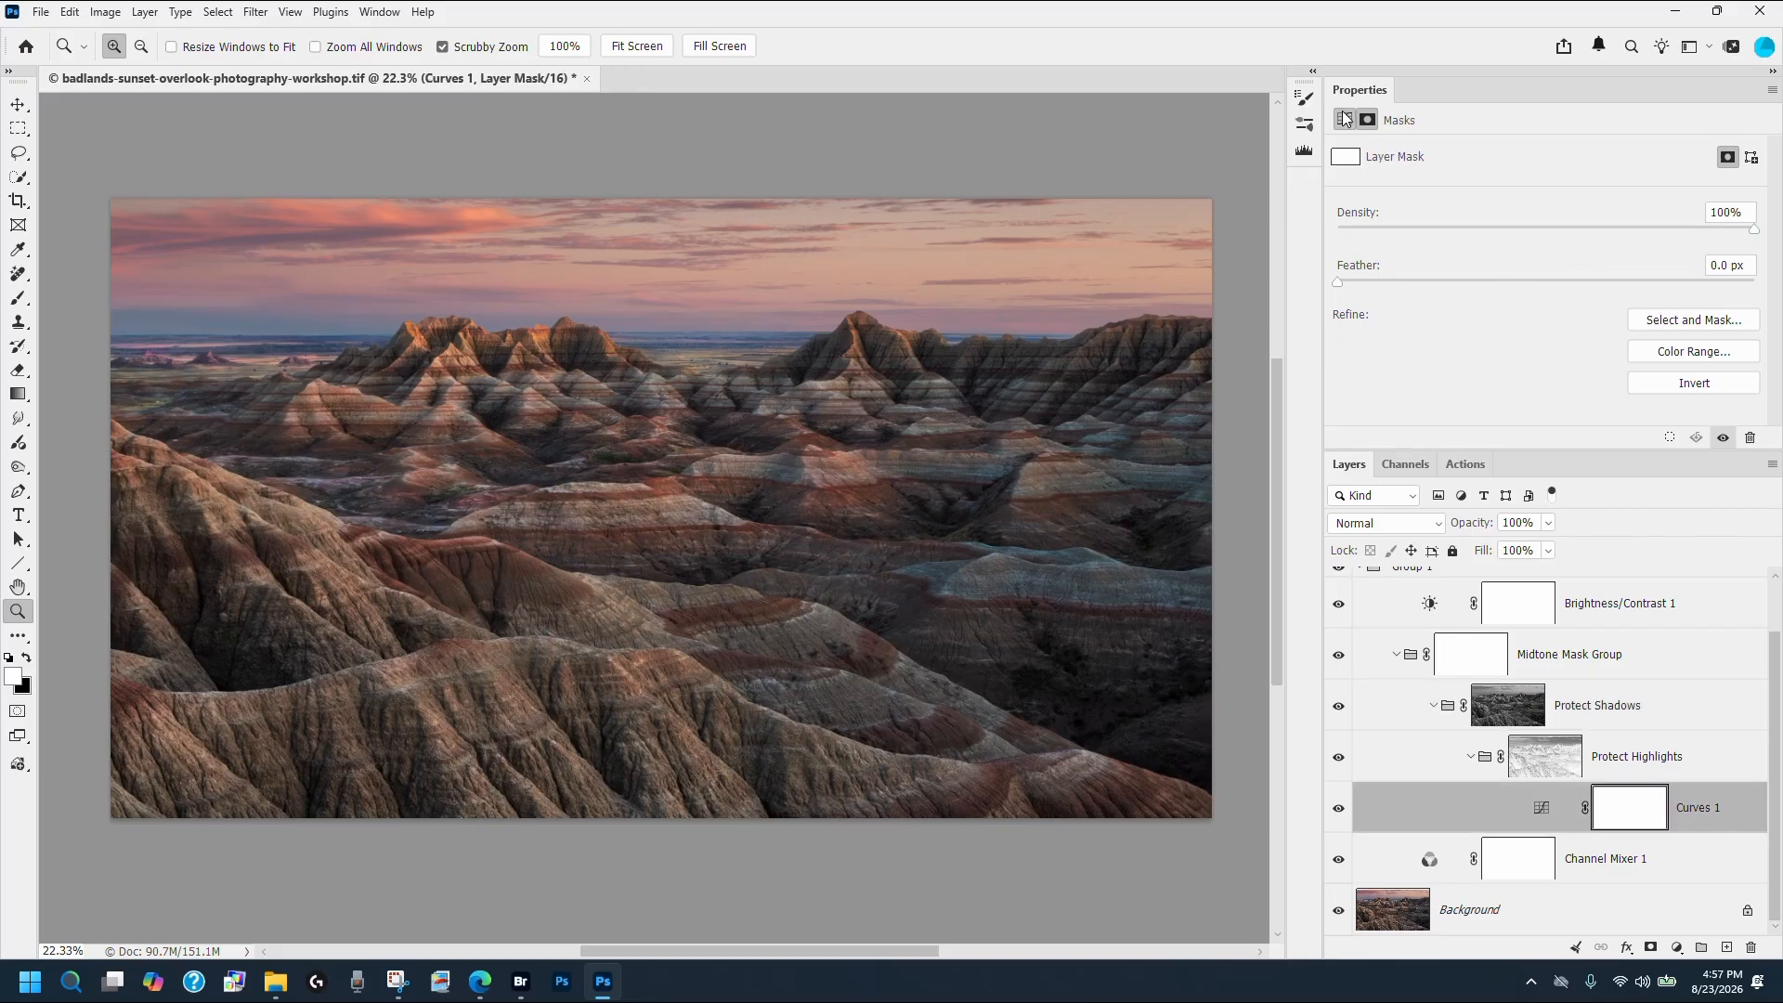
left_click(1520, 270)
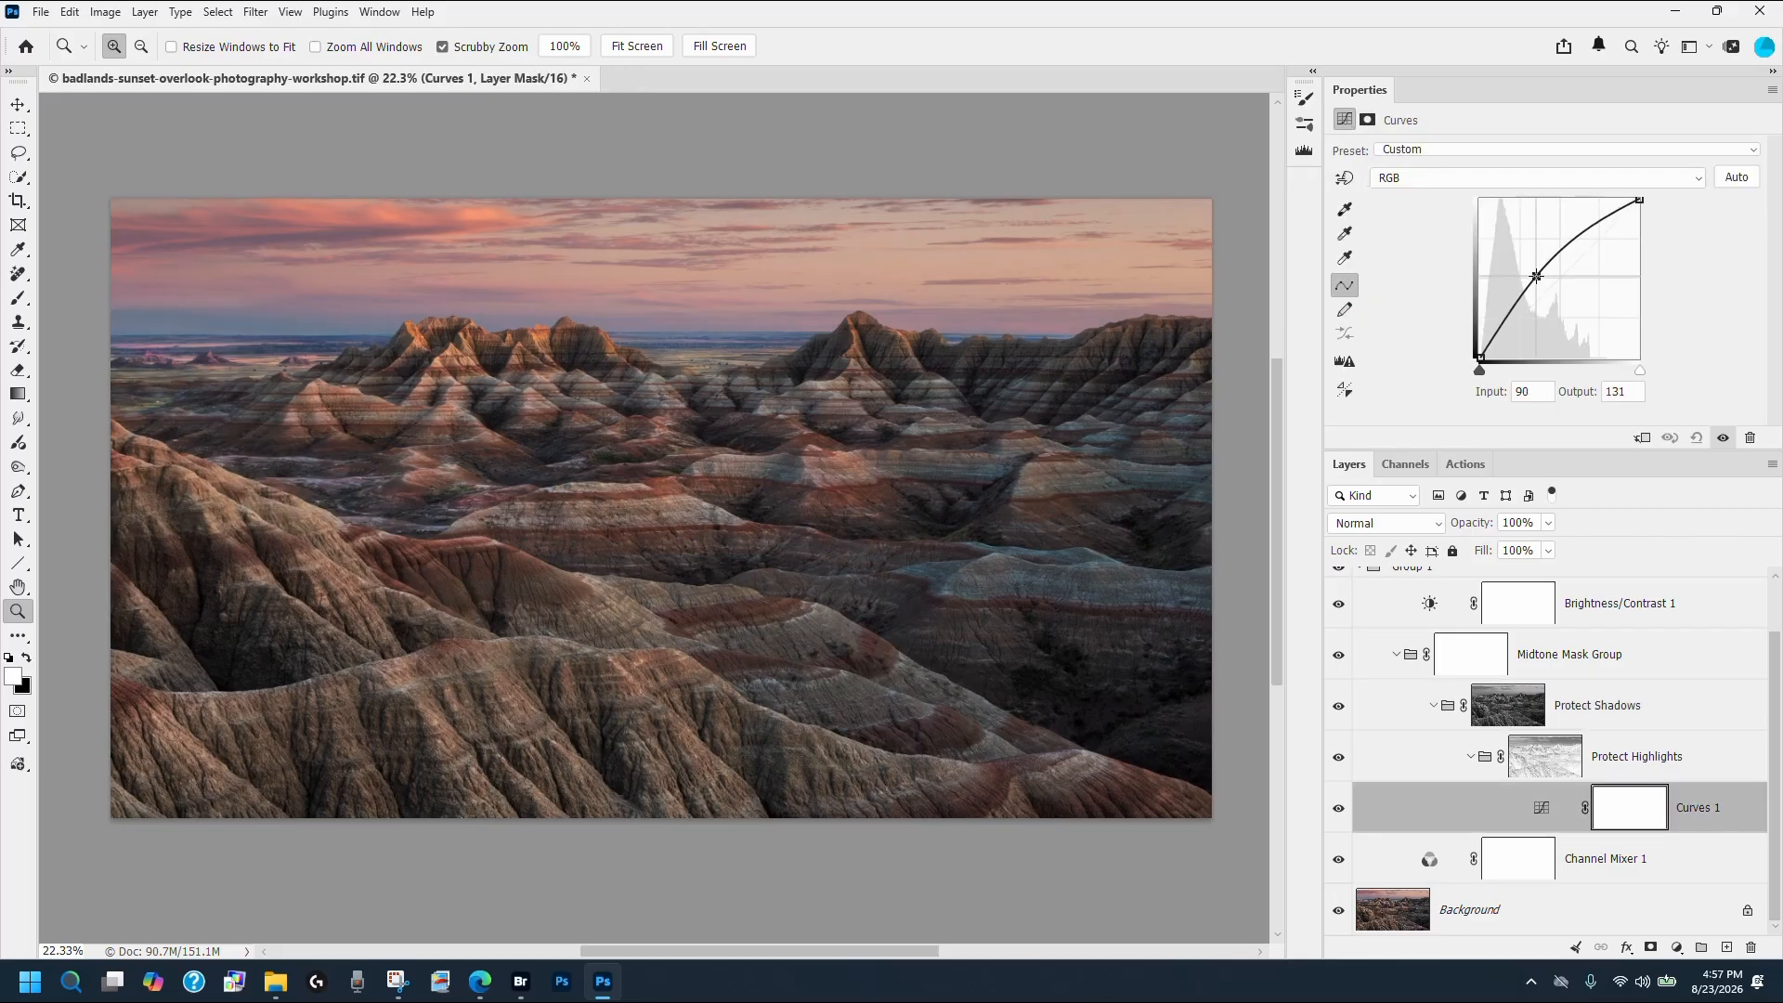
left_click_drag(1521, 269, 1527, 281)
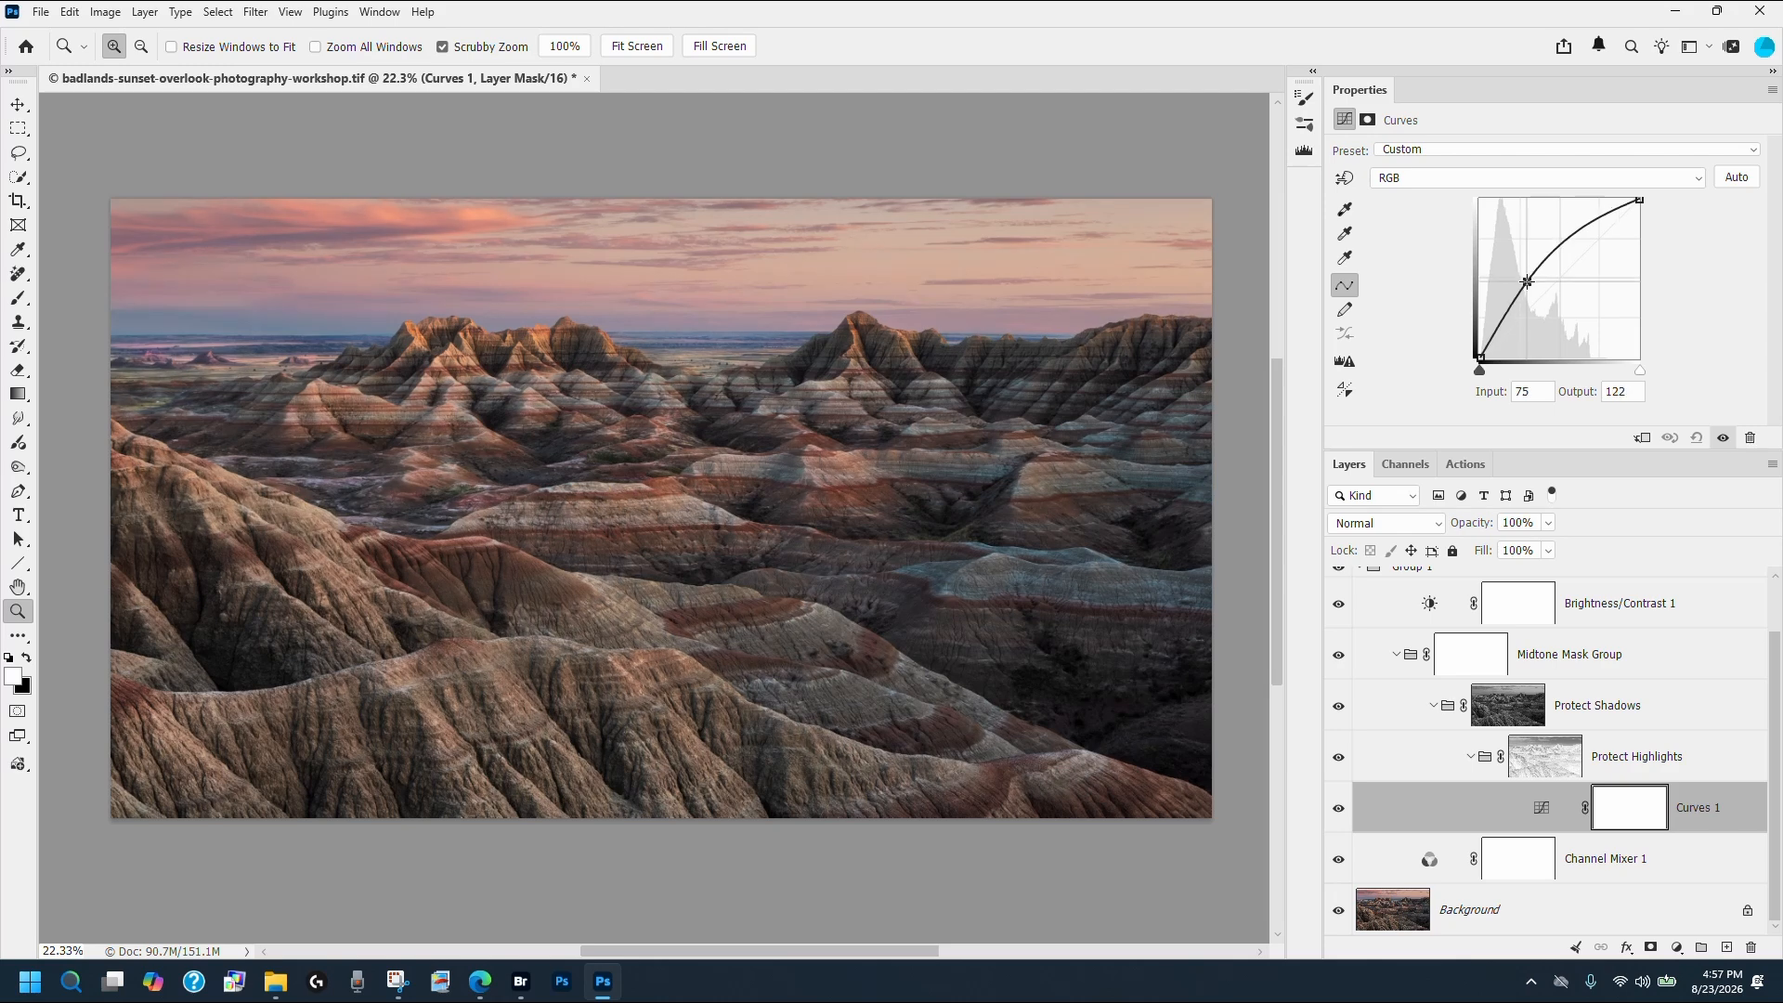